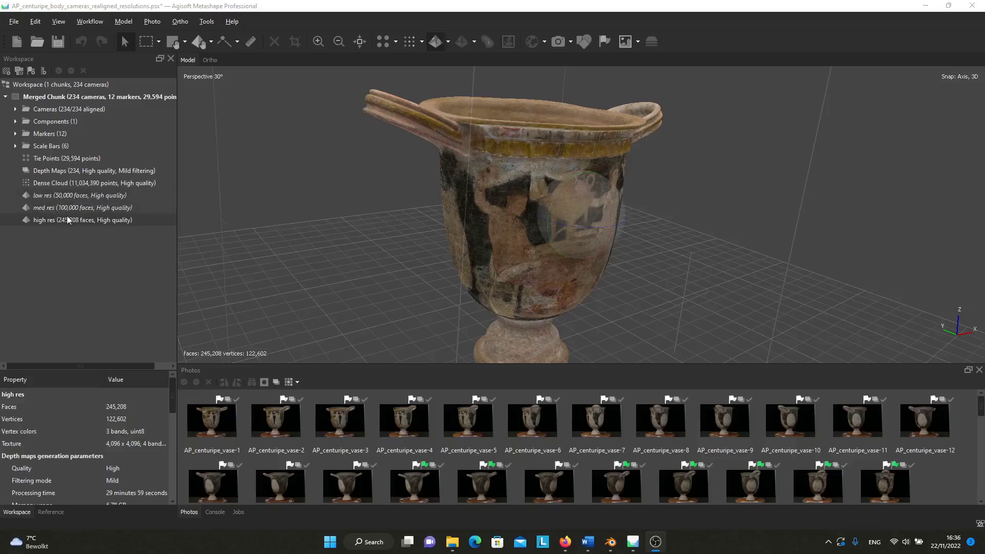
Select the low res mesh and switch the model shading to Model Wireframe.
click(62, 194)
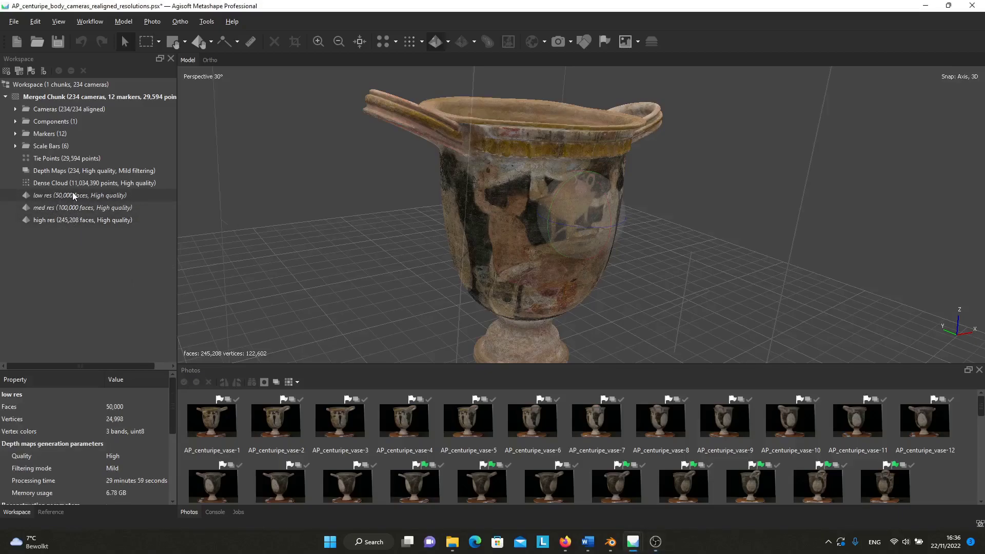
drag(577, 221, 571, 216)
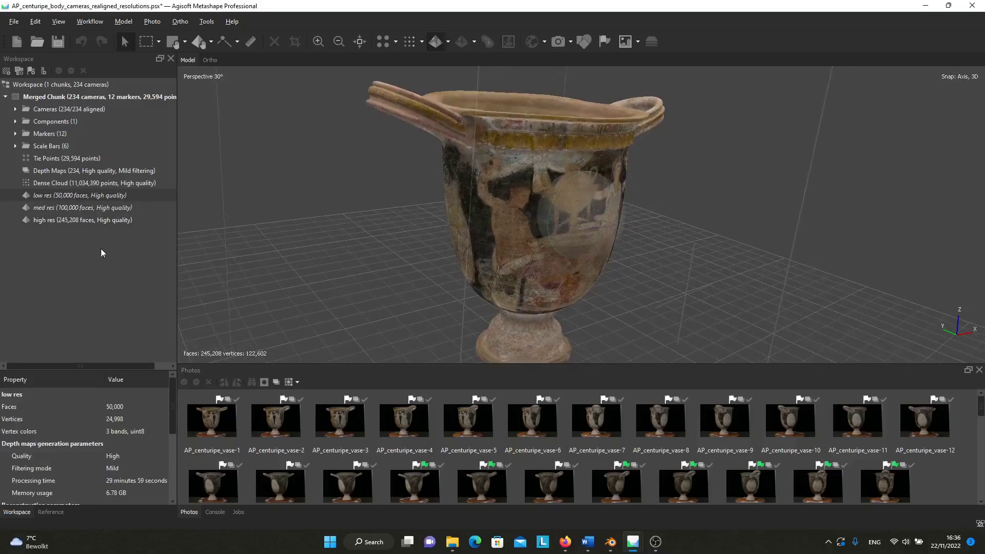
click(97, 221)
click(436, 42)
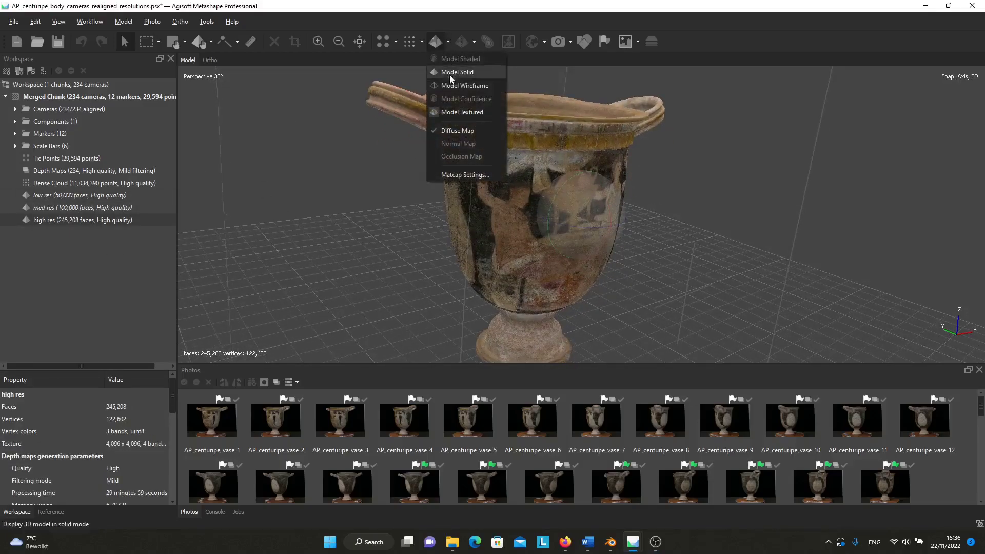
click(452, 85)
scroll(514, 125, up, 3)
Compare the med res and low res wireframes by making each active in turn and orbiting.
drag(514, 125, 511, 177)
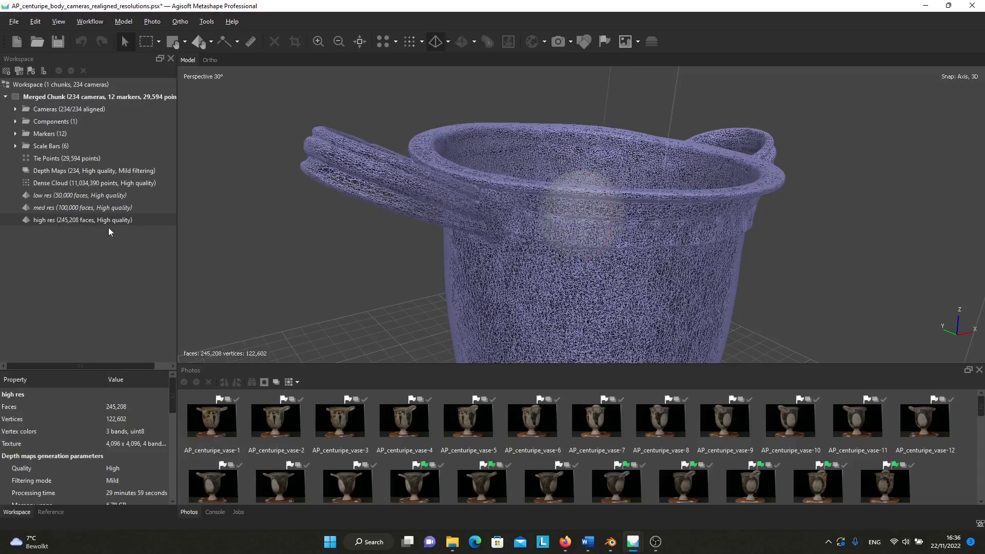
double_click(61, 209)
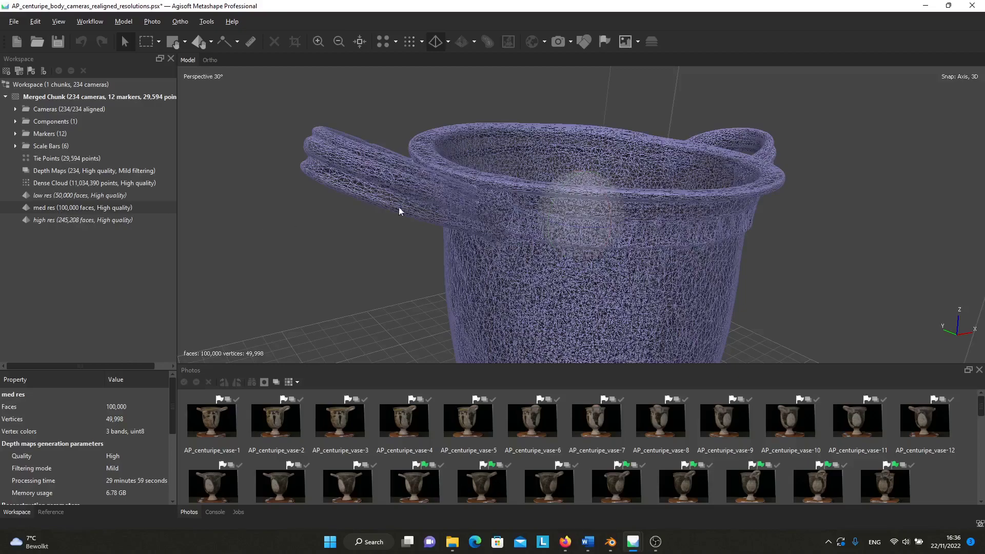
double_click(63, 196)
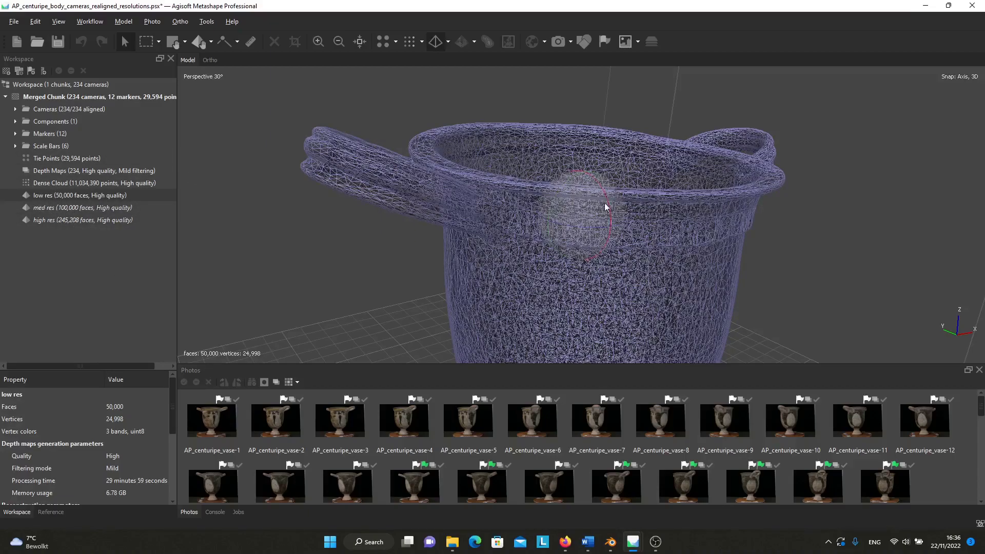
scroll(593, 225, down, 3)
scroll(522, 189, down, 2)
mouse_move(523, 188)
mouse_down()
mouse_move(592, 220)
mouse_move(532, 154)
mouse_up()
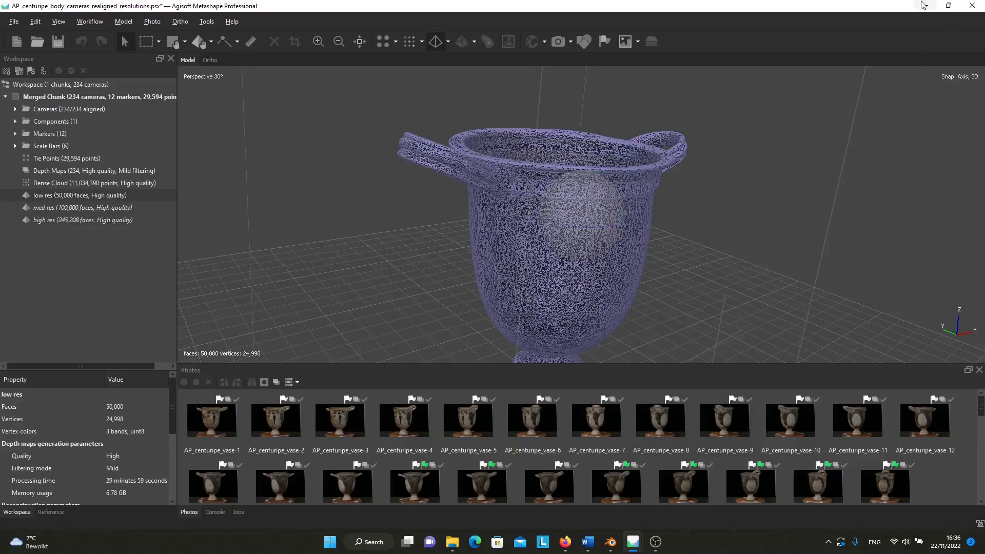
Orbit the textured vase from several angles, ending on its painted side.
mouse_move(597, 204)
mouse_down()
mouse_move(609, 224)
mouse_move(595, 207)
mouse_up()
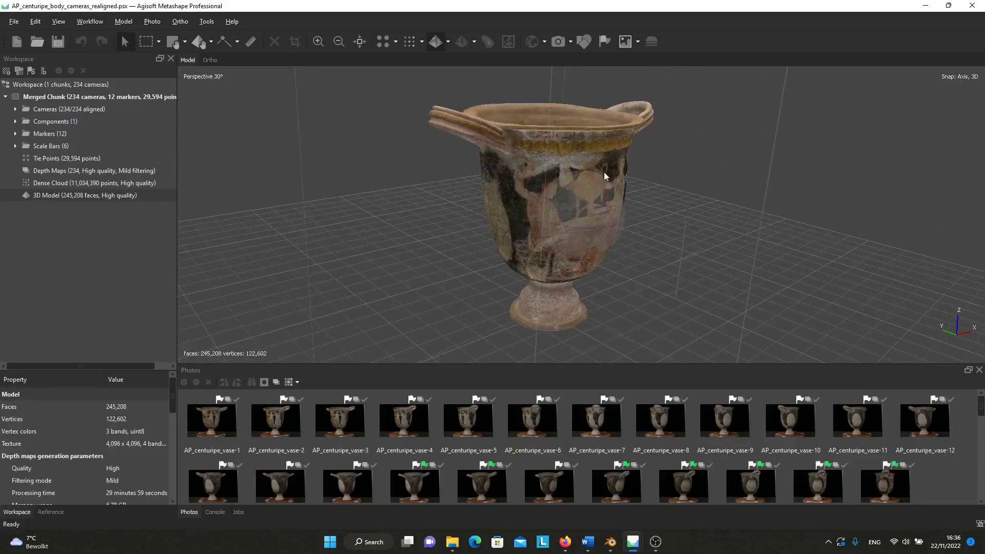
mouse_move(593, 227)
mouse_down()
mouse_move(560, 225)
mouse_move(590, 206)
mouse_move(574, 197)
mouse_move(583, 194)
mouse_move(620, 223)
mouse_up()
scroll(590, 205, up, 2)
mouse_move(574, 183)
mouse_down()
mouse_move(586, 218)
mouse_move(432, 219)
mouse_up()
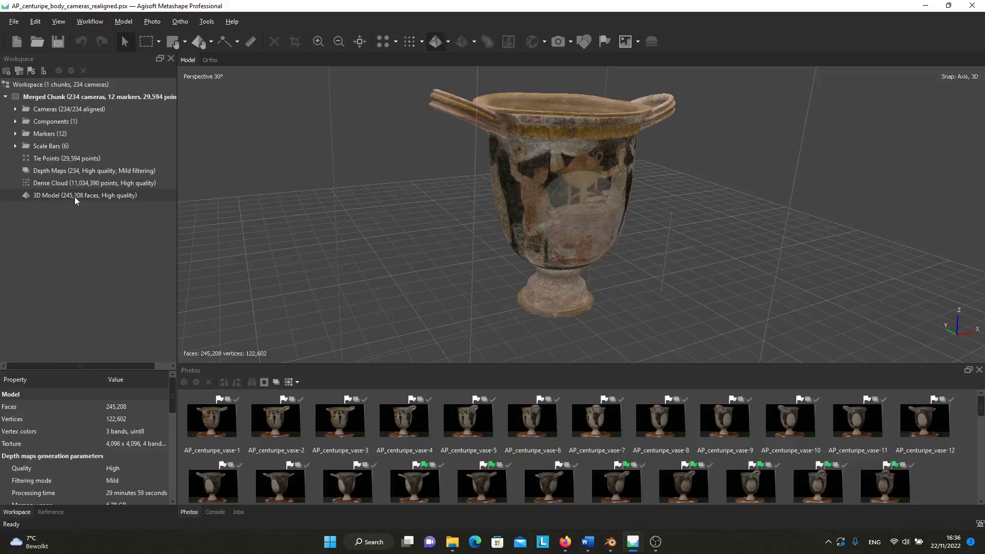
mouse_move(575, 141)
mouse_down()
mouse_move(577, 176)
mouse_move(593, 155)
mouse_move(580, 165)
mouse_up()
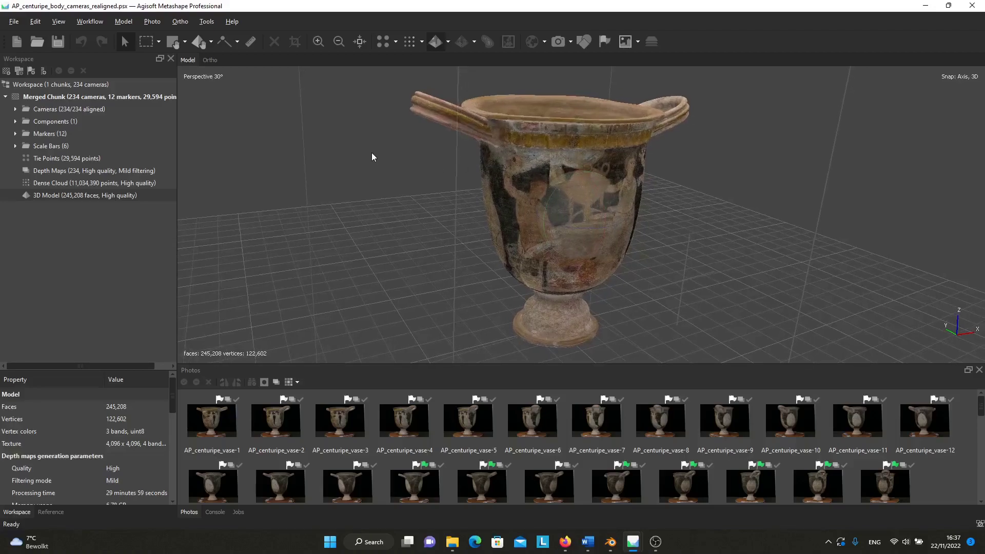
Set up Build Mesh with a custom 1,000 face count, cancel it, and browse the Tools menu.
click(86, 22)
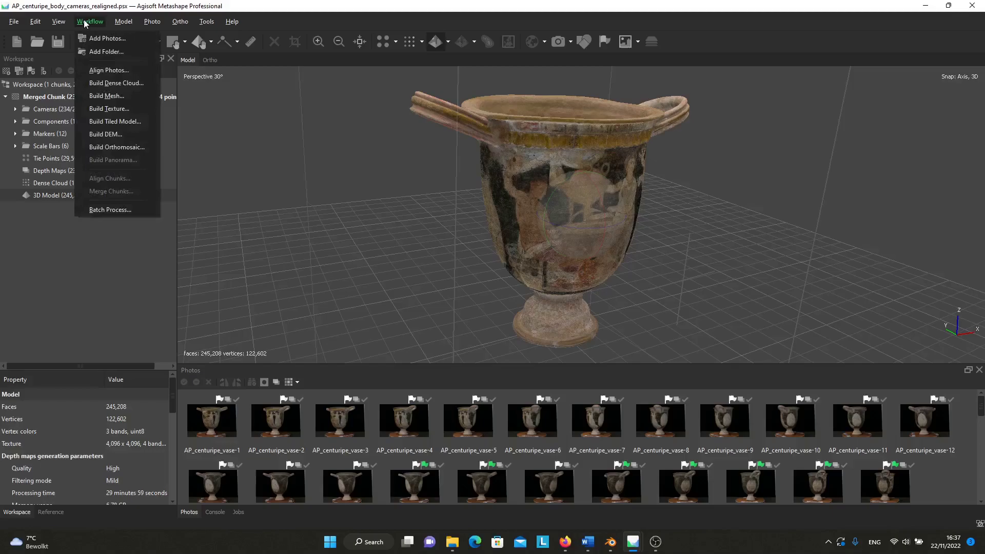
click(124, 97)
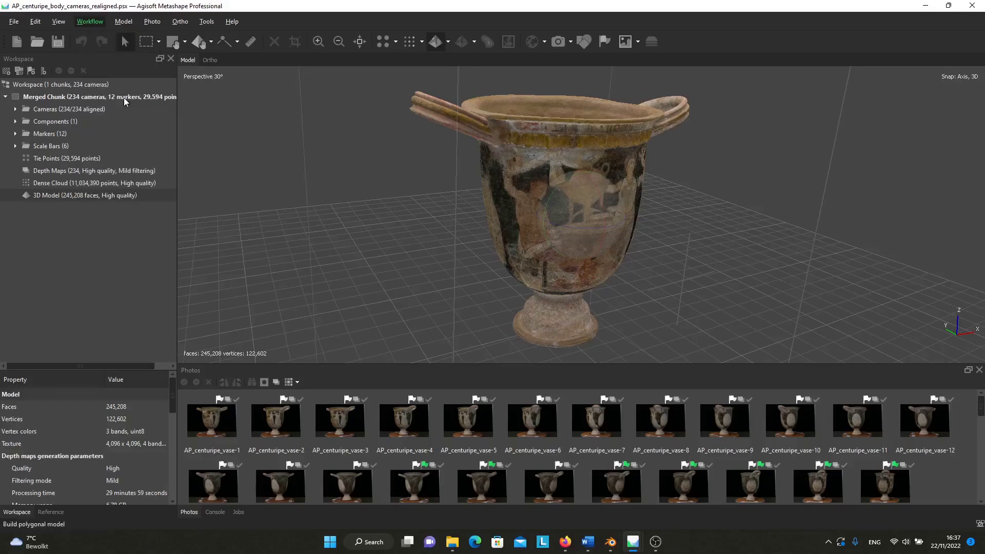
click(532, 210)
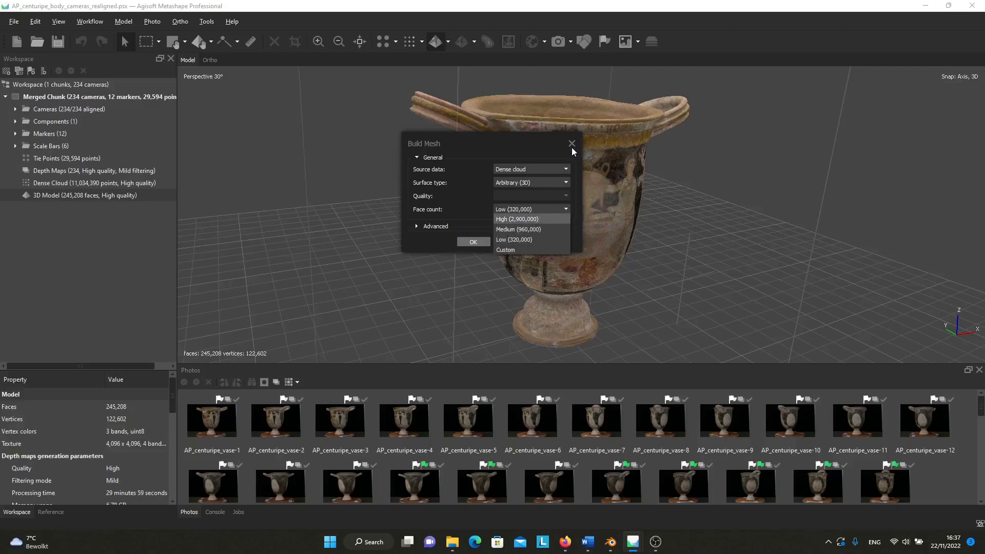
click(508, 250)
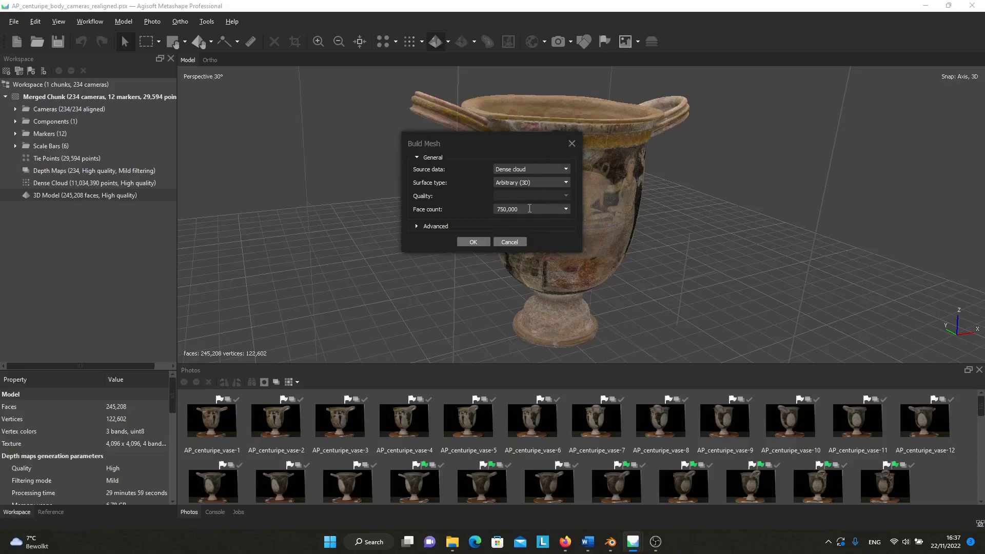
double_click(530, 208)
text(1,000)
click(508, 242)
click(203, 22)
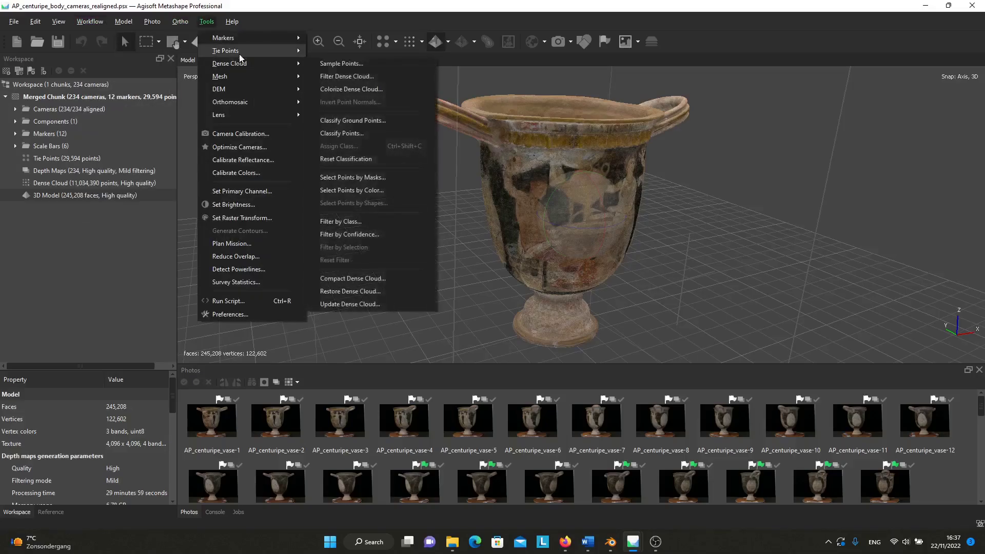
mouse_move(220, 76)
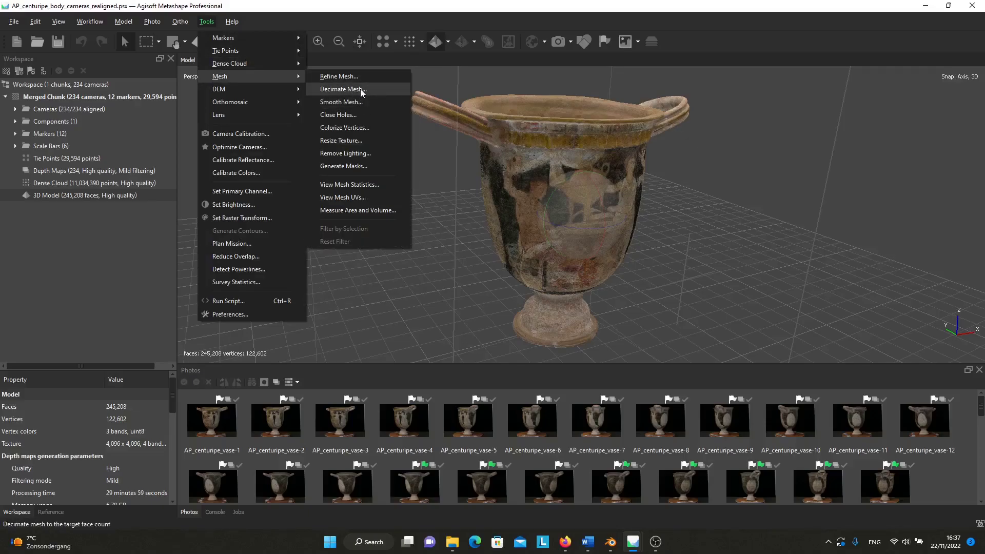
Close the Tools menu, then open and close Workflow without starting any processing.
mouse_move(230, 101)
click(106, 257)
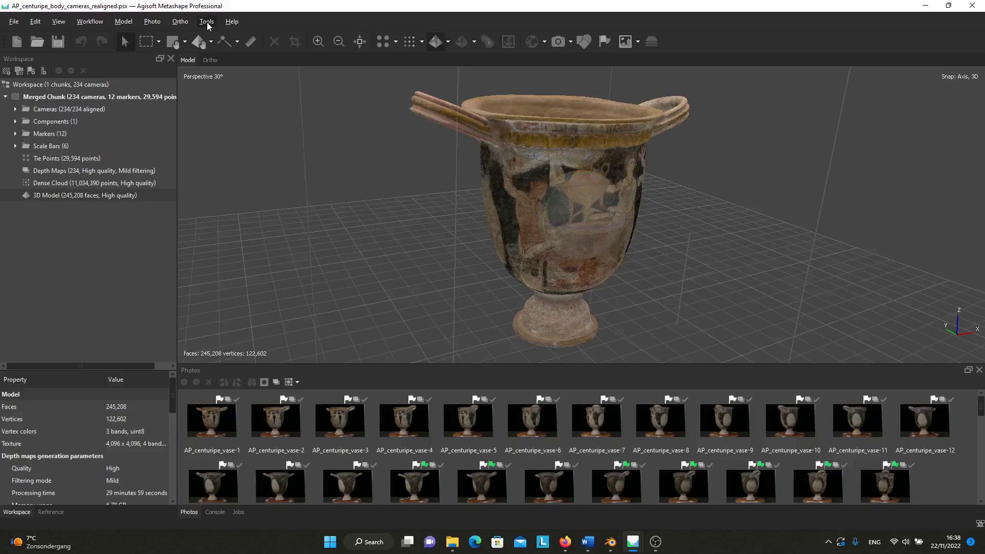
click(81, 23)
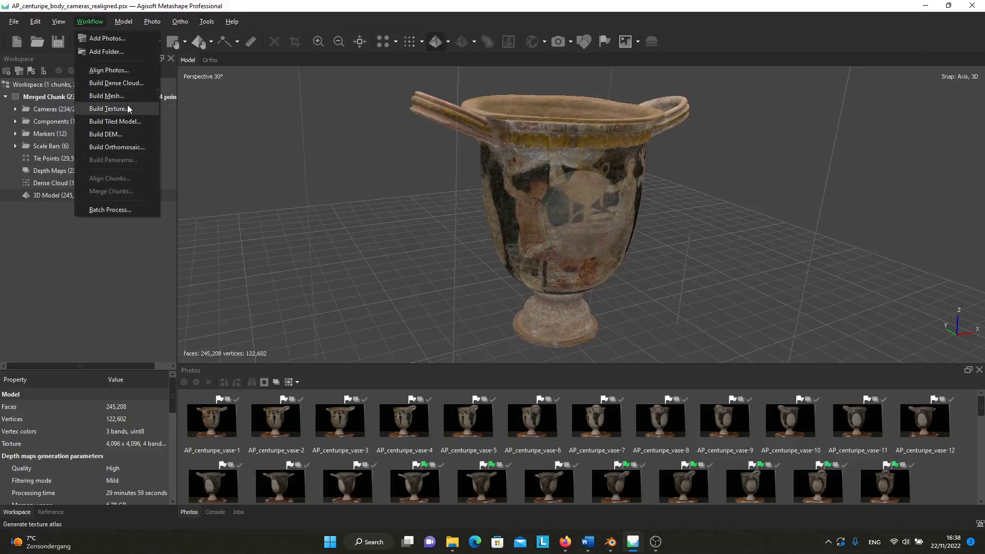
click(62, 241)
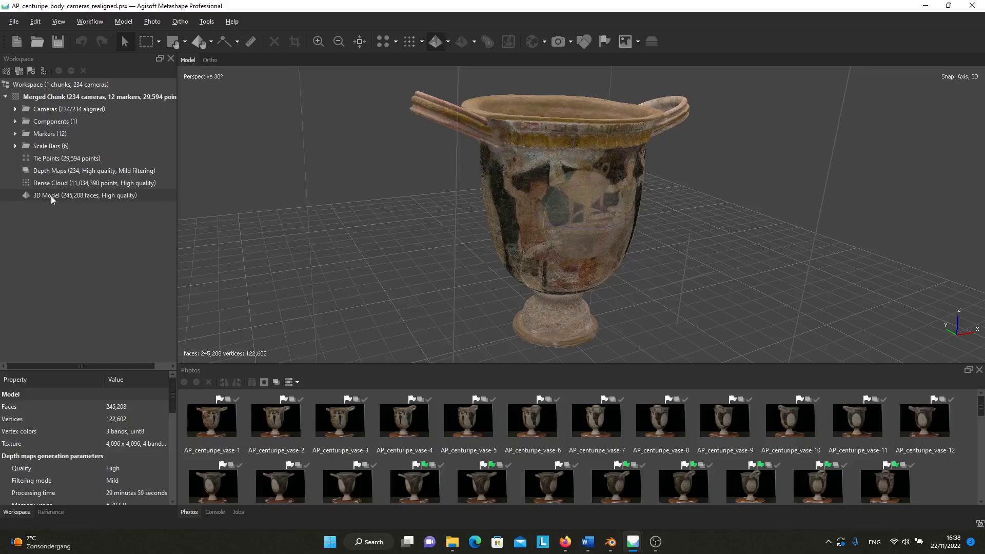
Duplicate the 245,208-face 3D Model.
right_click(50, 196)
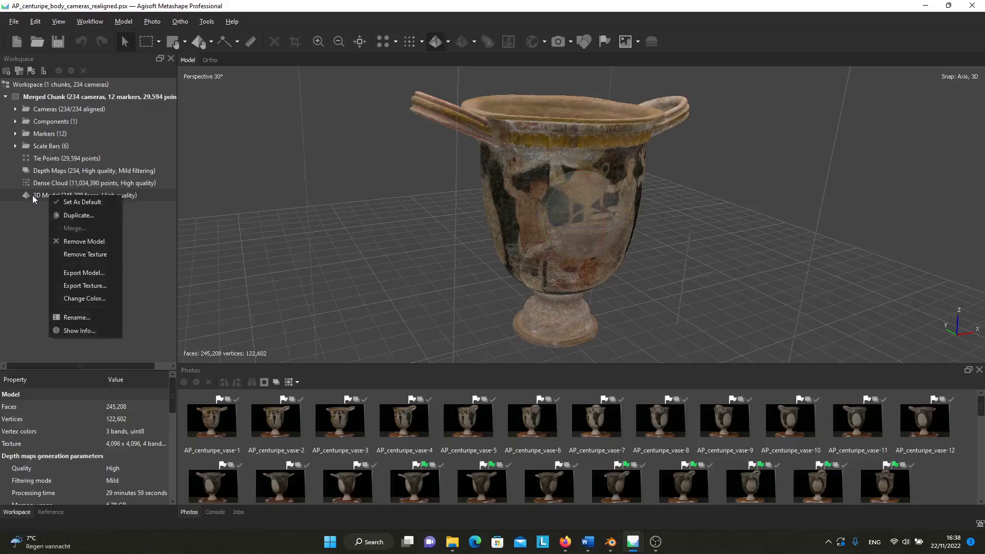
click(75, 218)
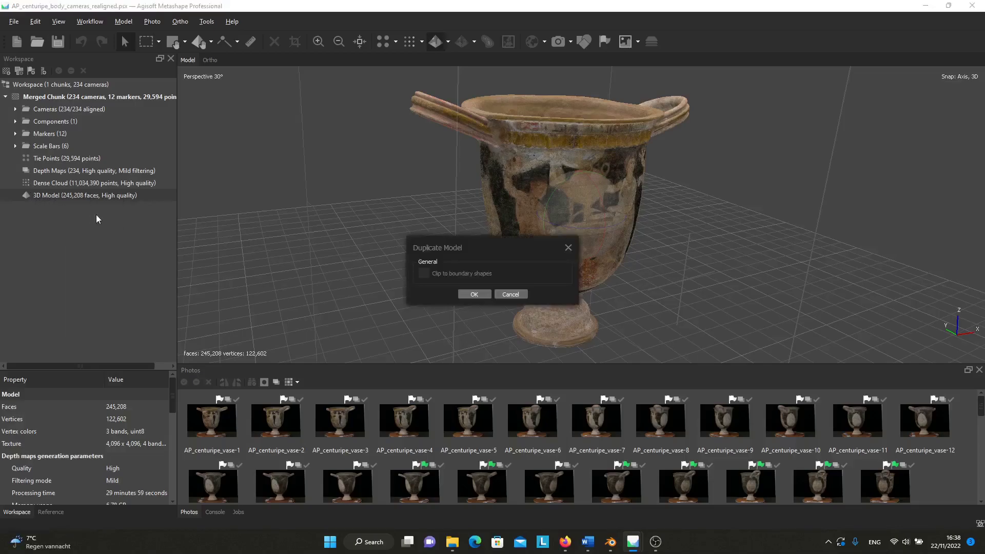
click(475, 294)
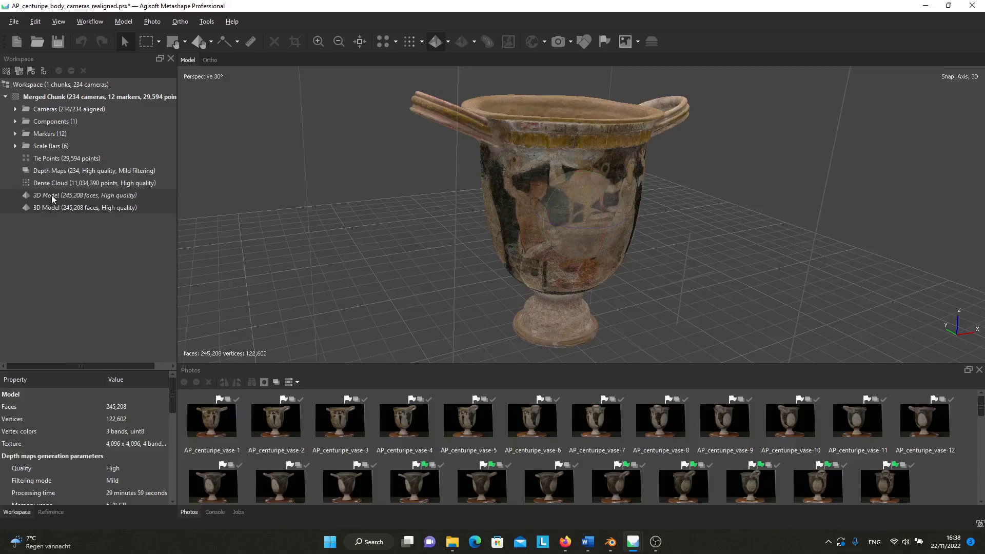
Switch the active model between the first and second 3D Model copies.
double_click(50, 197)
double_click(49, 209)
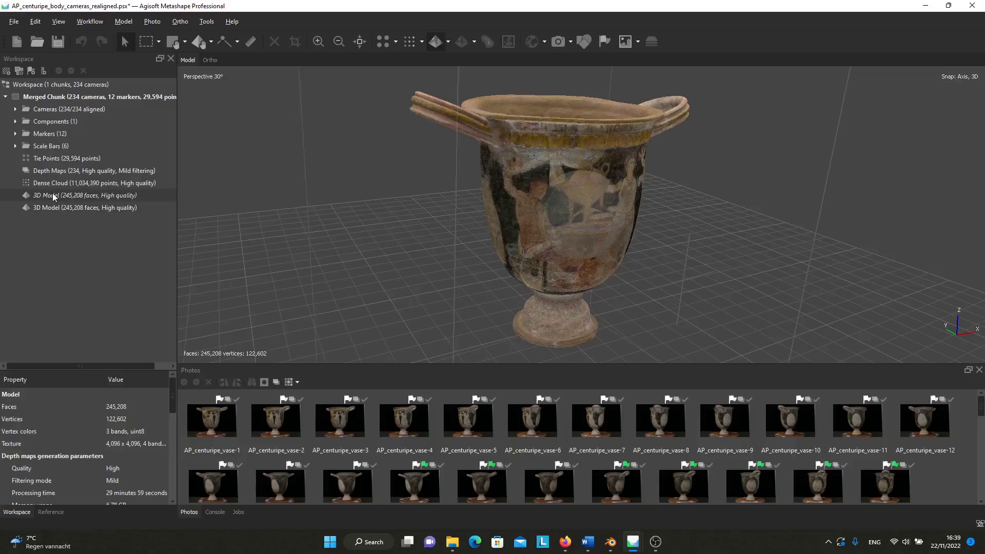
double_click(53, 195)
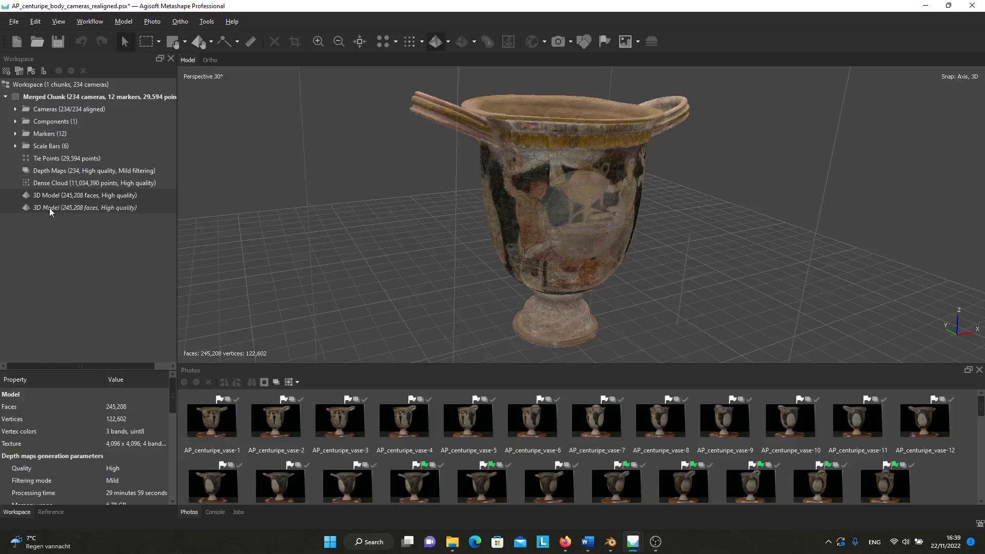
Rename the second model to high res and the first to low res.
right_click(56, 209)
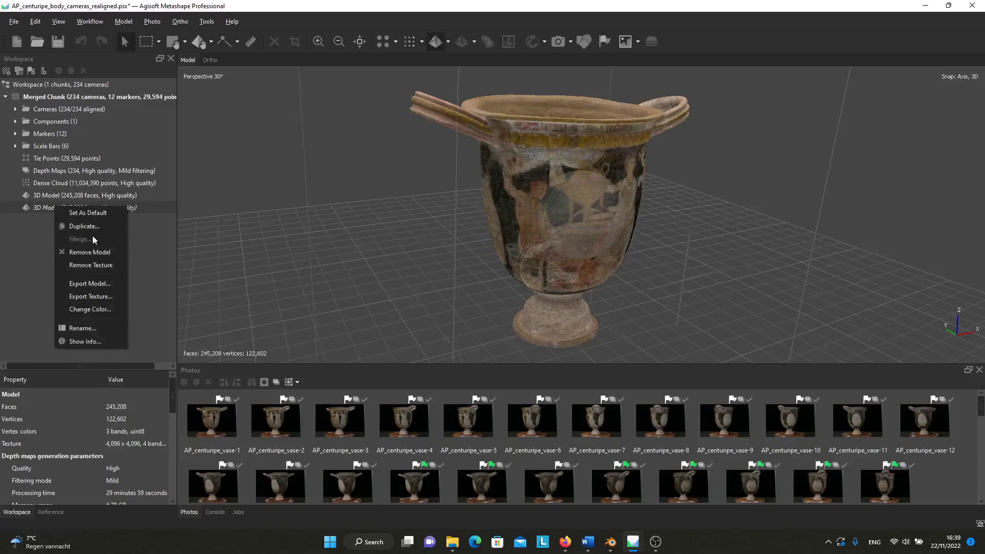
click(115, 328)
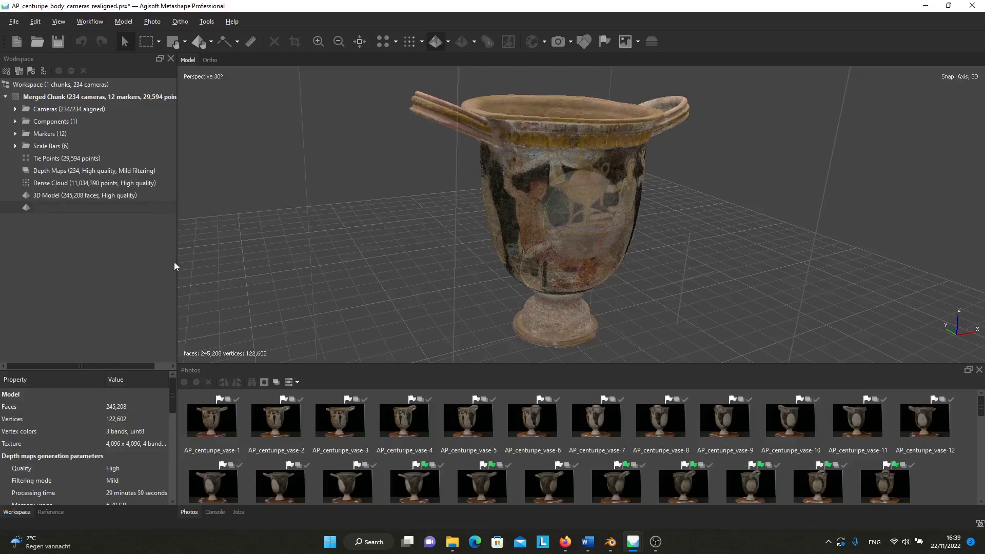
text(high res)
key(Return)
right_click(55, 197)
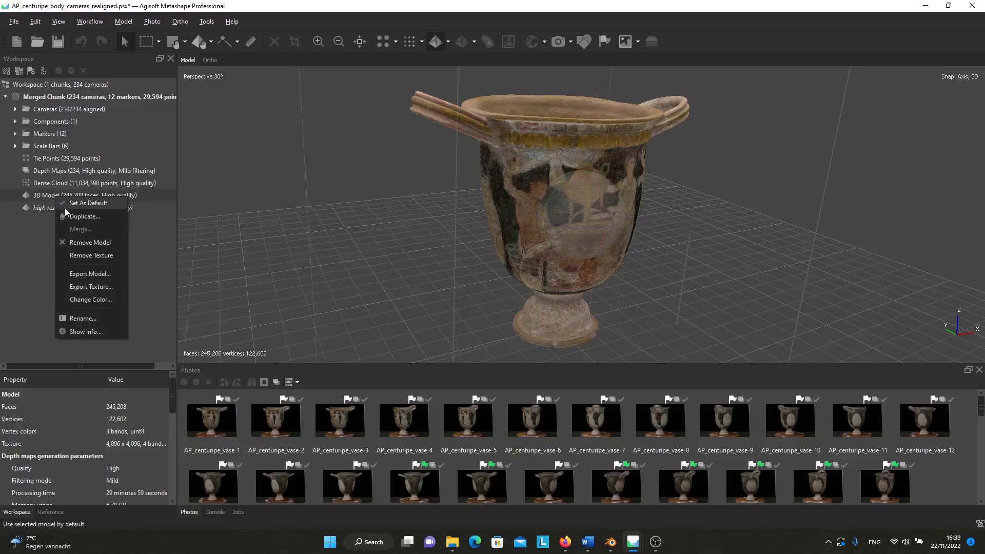
click(89, 318)
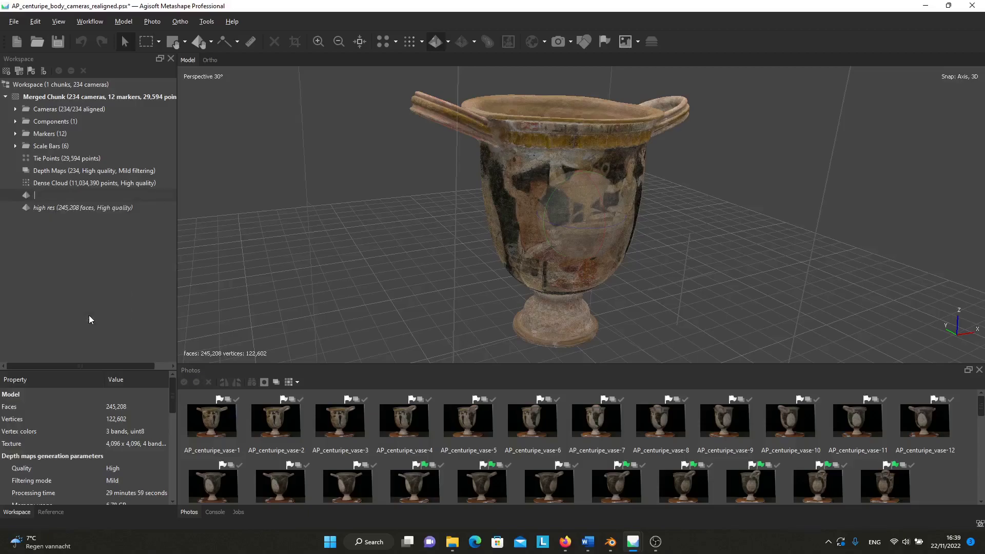
text(low)
text( res)
key(Return)
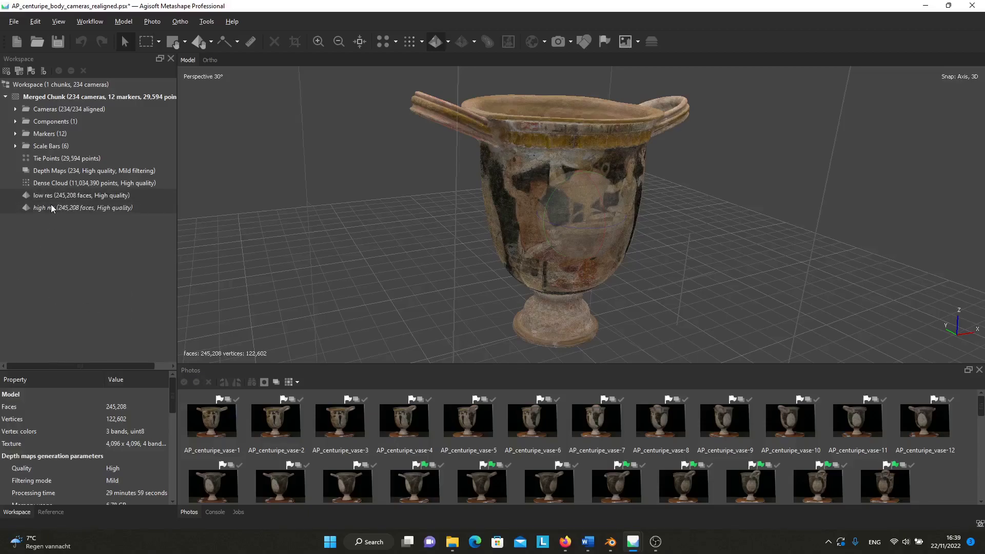
Duplicate low res, name the copy med res, and move it above high res.
right_click(57, 196)
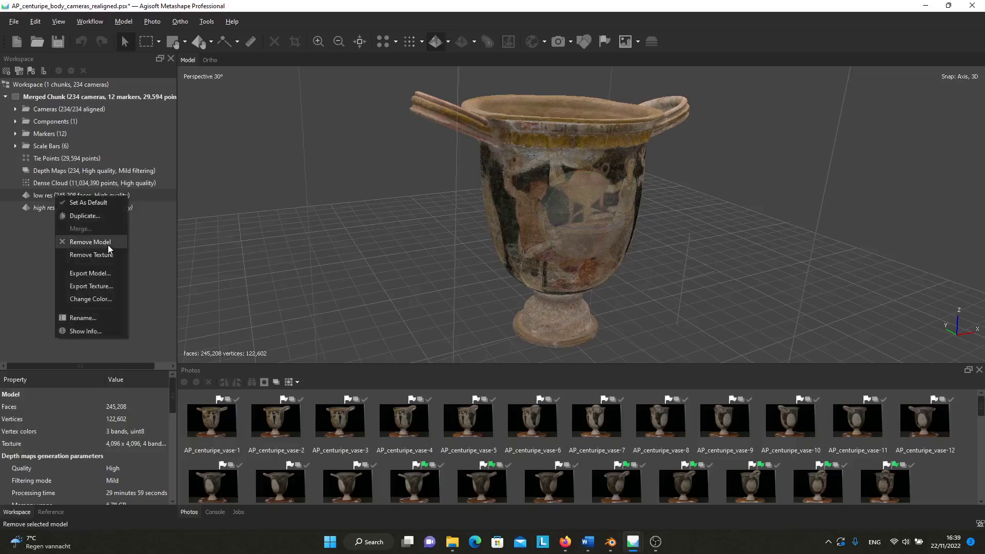
click(98, 217)
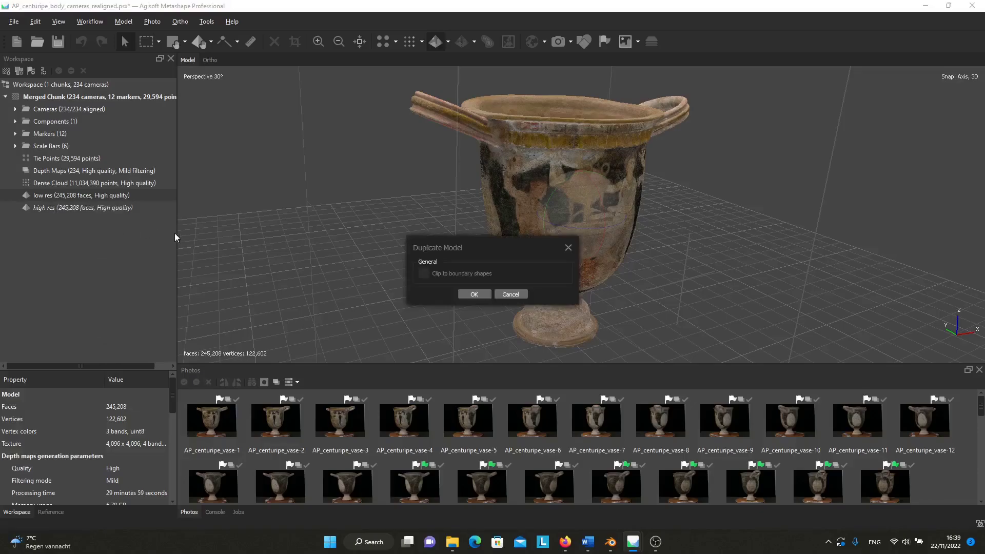
click(468, 293)
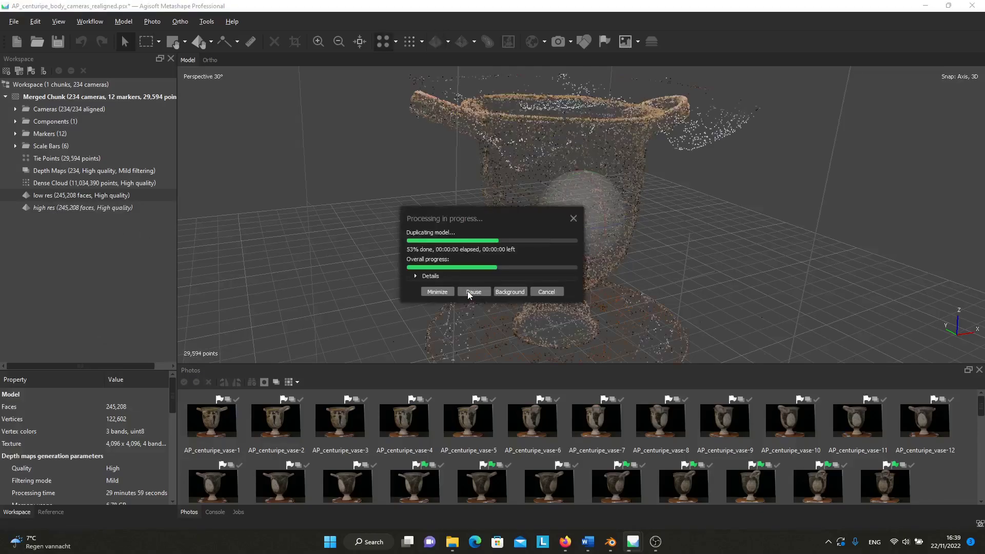
right_click(52, 222)
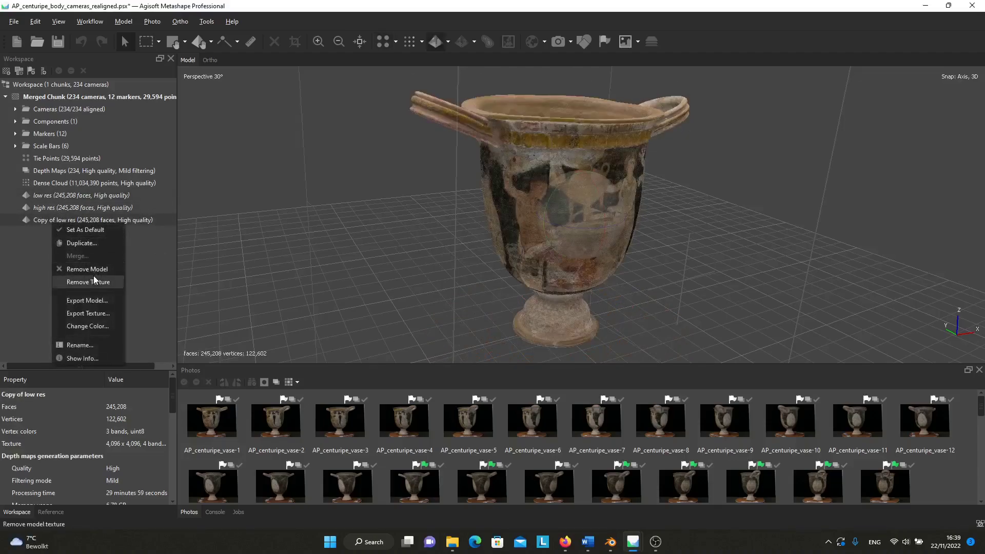
click(77, 345)
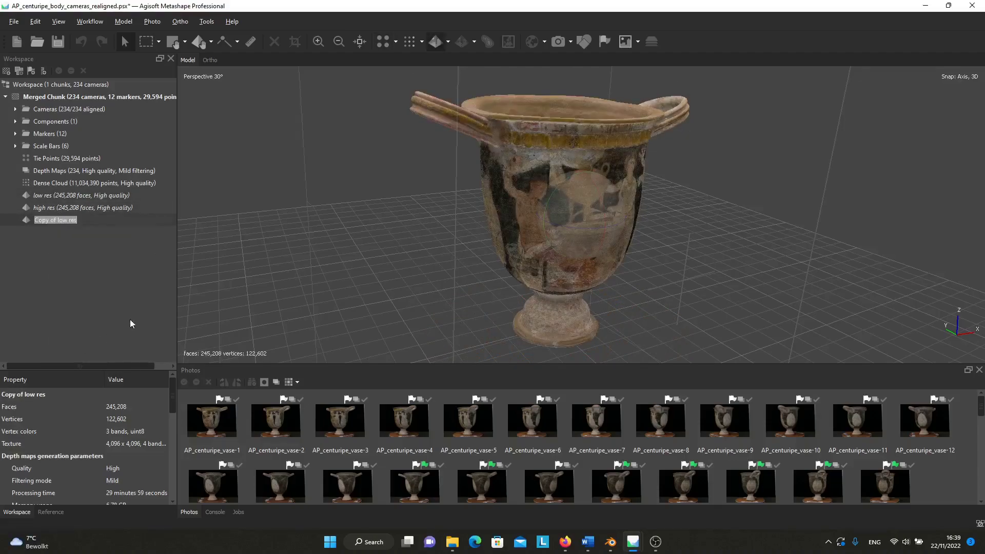
text(med re)
text(s)
key(Return)
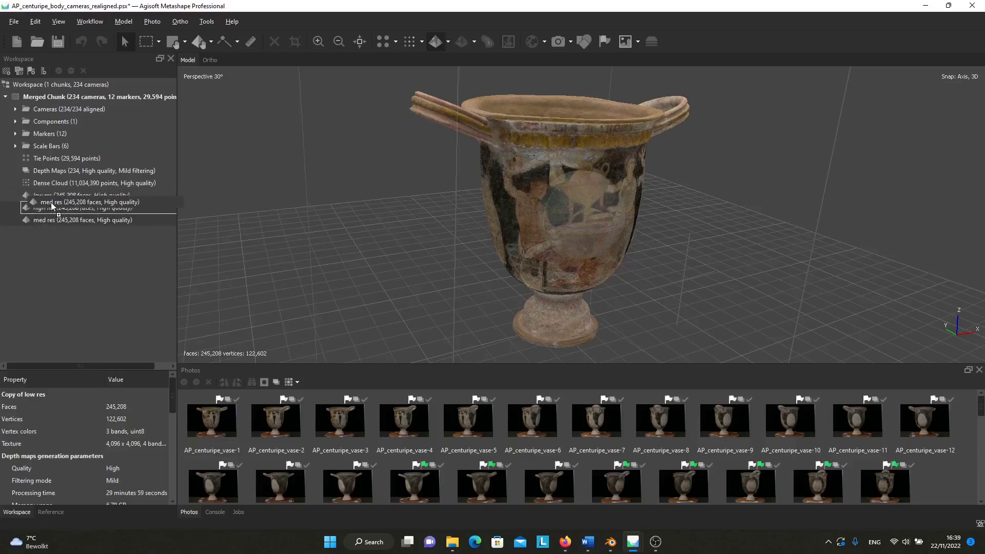
drag(43, 221, 56, 203)
click(49, 195)
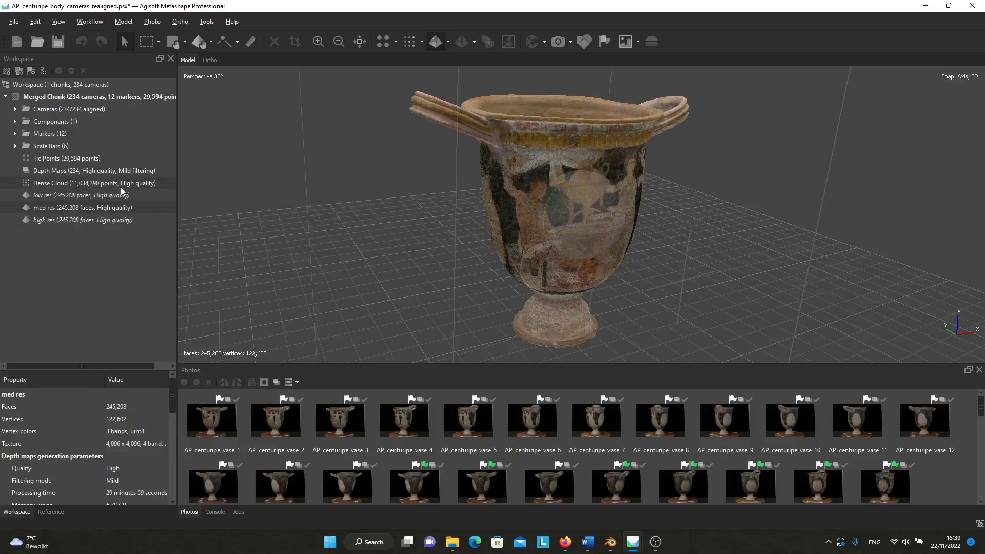
Decimate the med res mesh to a target face count of 50,000.
click(50, 206)
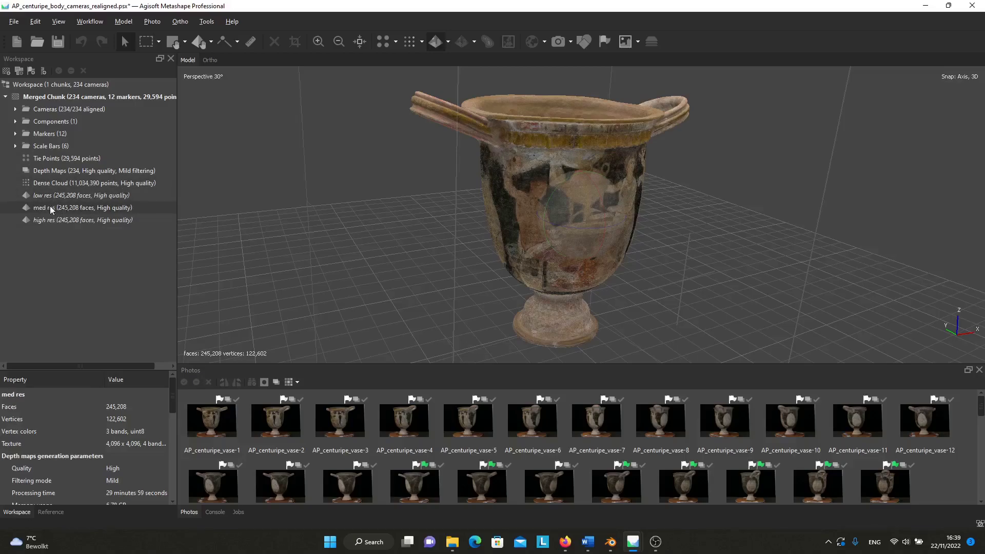
click(207, 22)
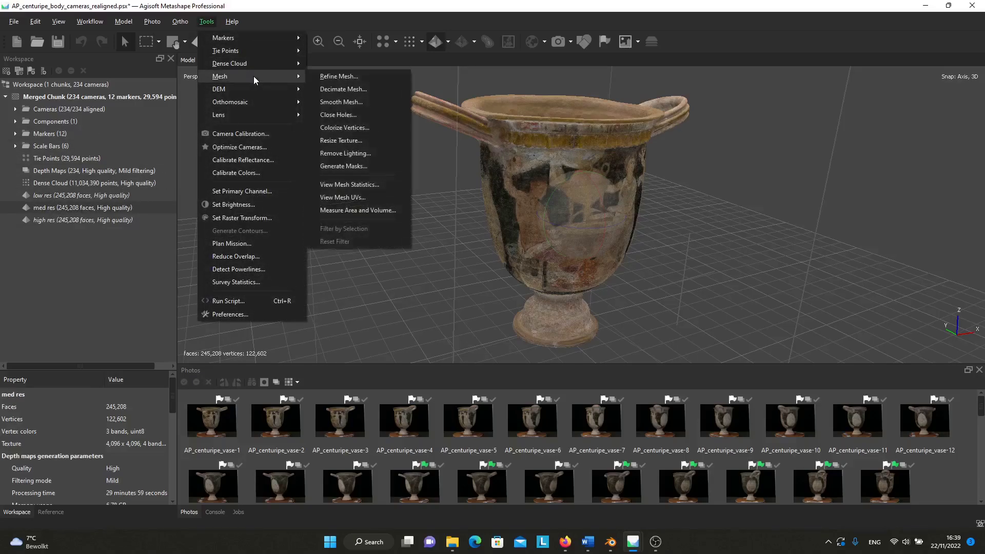
mouse_move(220, 76)
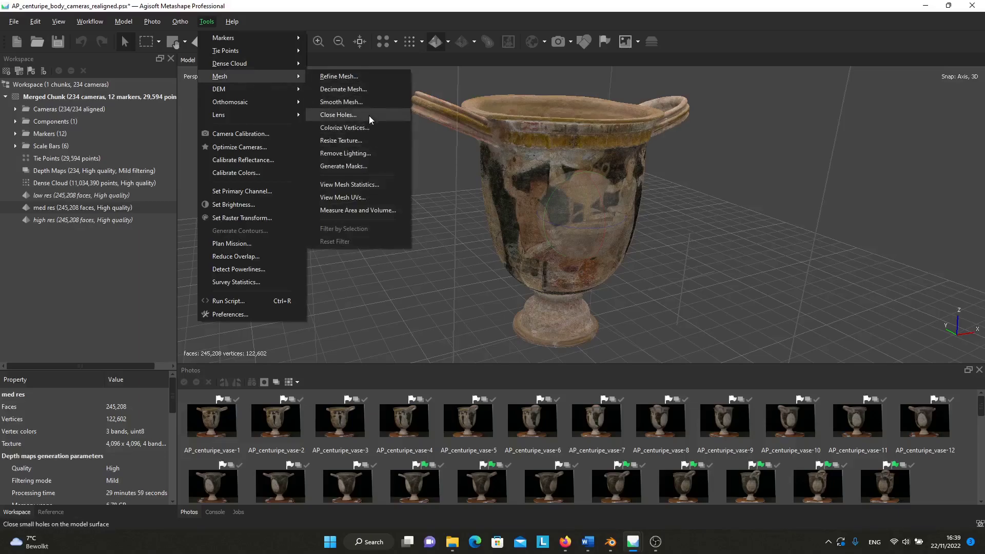
click(352, 89)
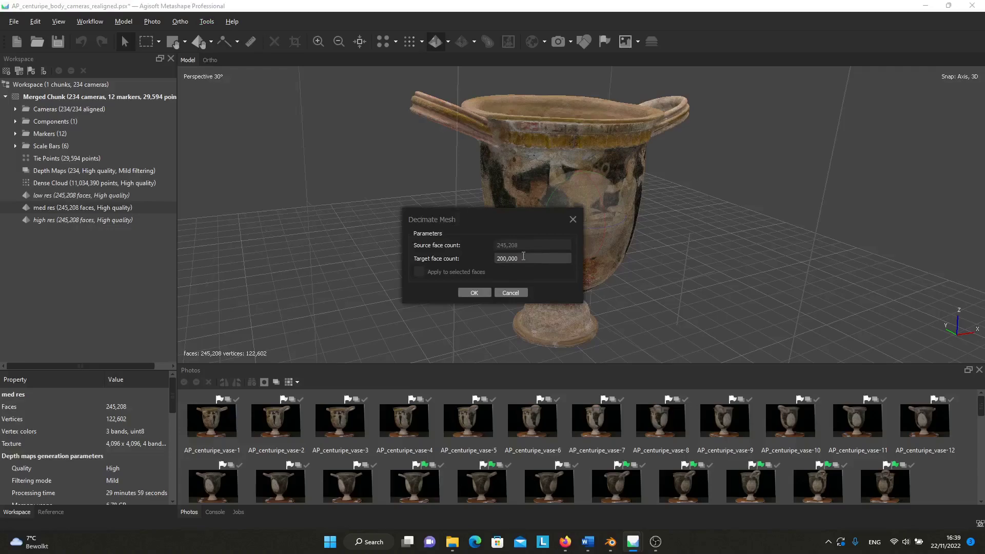
drag(530, 259, 466, 257)
text(100,000)
key(BackSpace)
key(BackSpace)
key(BackSpace)
key(BackSpace)
key(BackSpace)
key(BackSpace)
text(50,000)
click(468, 293)
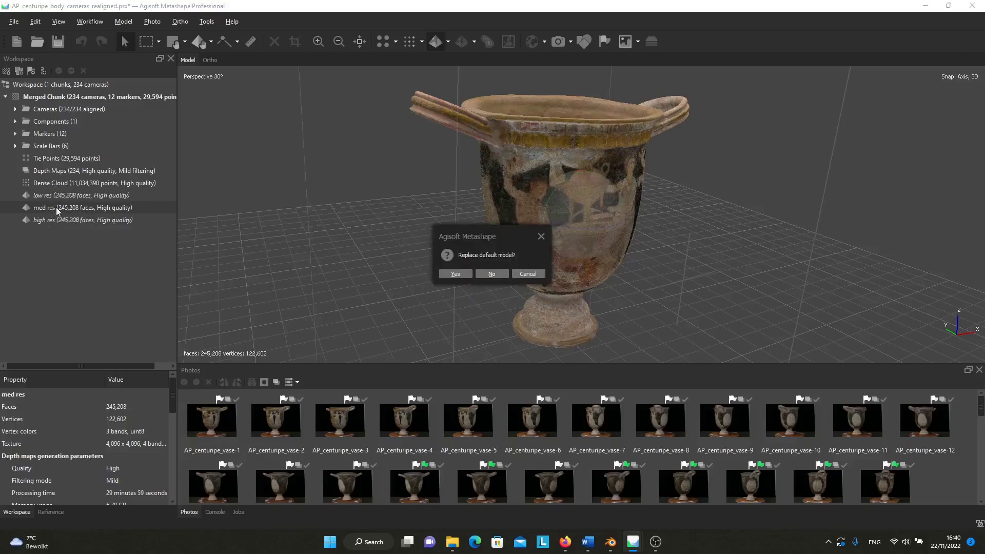
Let the decimated mesh replace the default model, then orbit to inspect bowl, foot and rim.
click(457, 273)
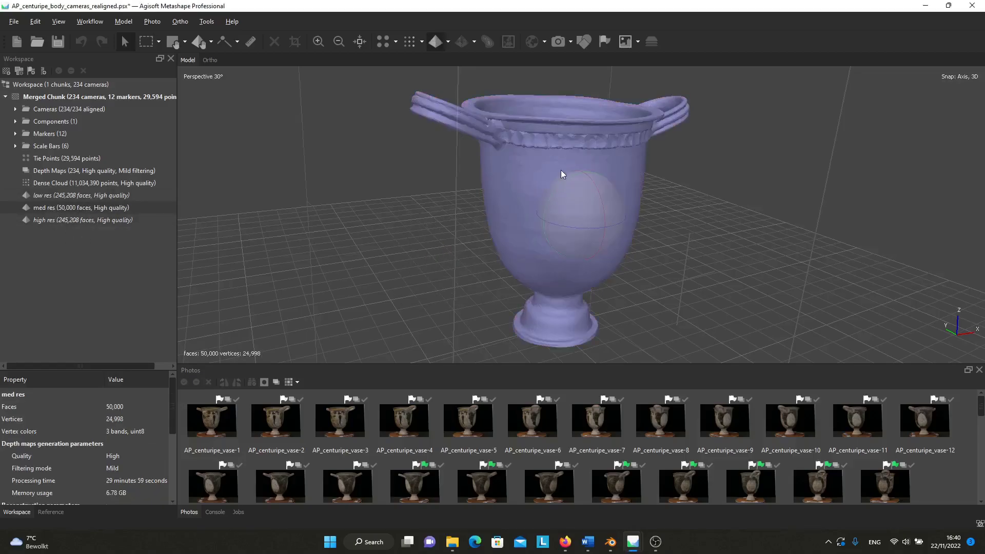
scroll(561, 173, up, 3)
scroll(583, 259, up, 2)
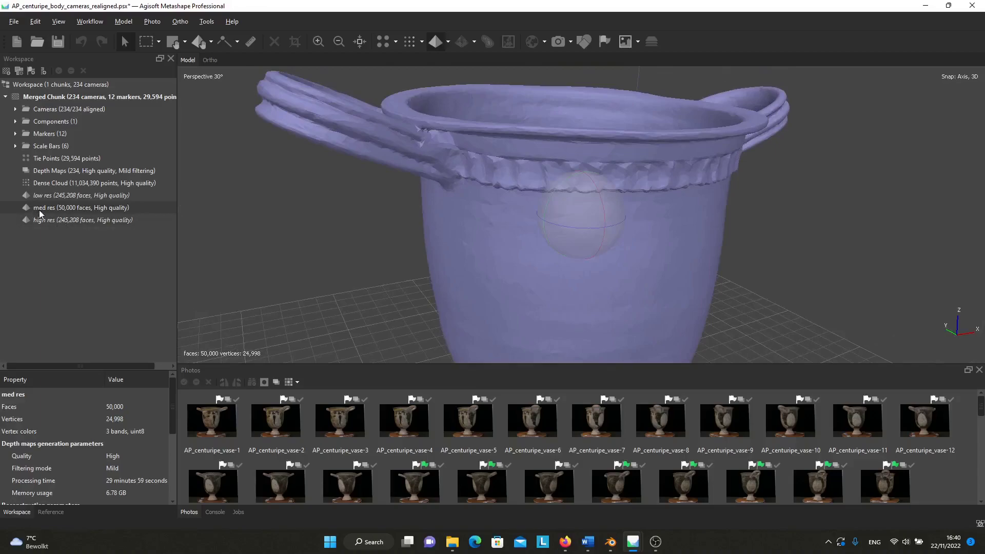
scroll(544, 183, up, 1)
scroll(533, 182, down, 2)
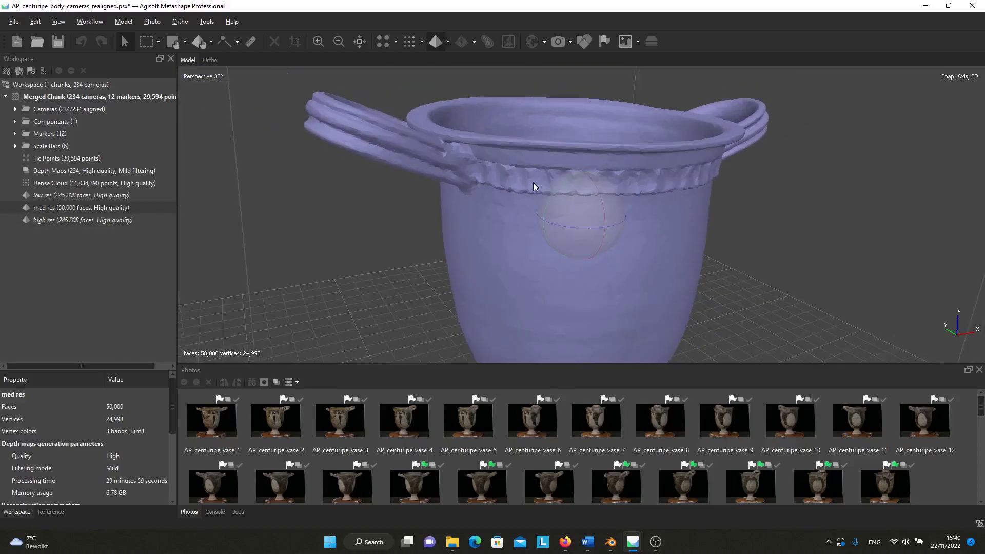
scroll(551, 166, up, 2)
drag(545, 170, 559, 192)
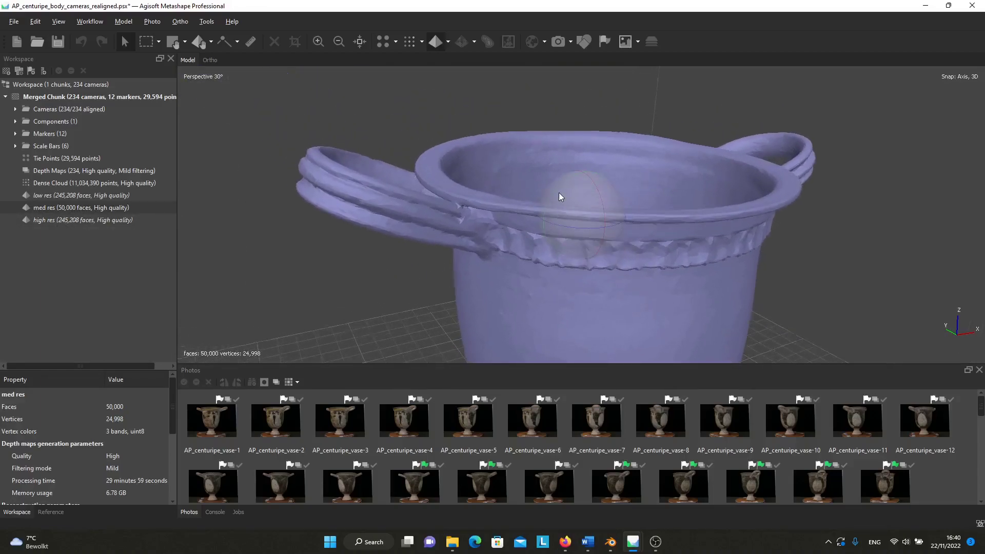
scroll(560, 215, up, 2)
scroll(626, 266, down, 2)
mouse_move(629, 274)
mouse_down()
mouse_move(394, 196)
mouse_move(583, 284)
mouse_move(569, 187)
mouse_up()
scroll(583, 289, up, 2)
scroll(567, 273, up, 2)
mouse_move(567, 272)
mouse_down()
mouse_move(543, 165)
mouse_move(572, 198)
mouse_up()
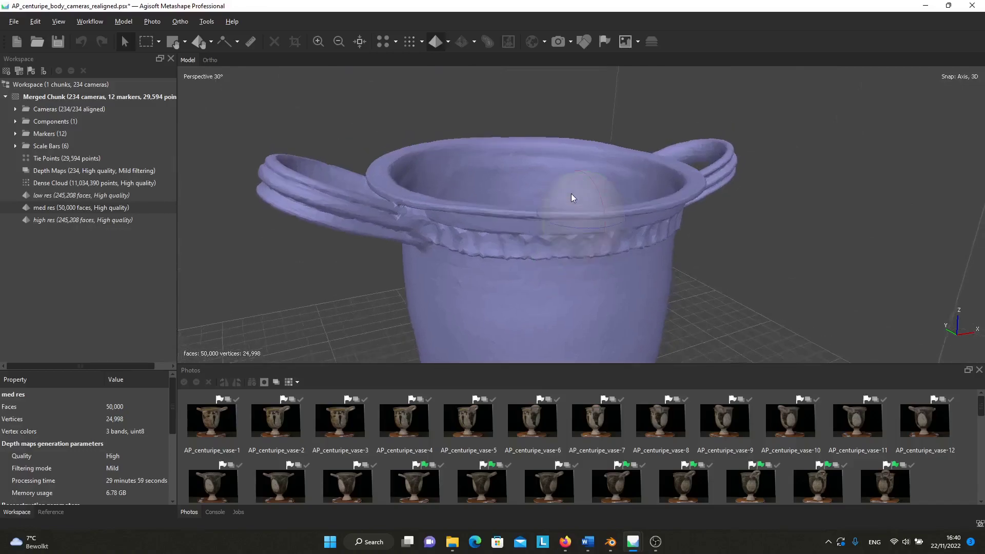
scroll(518, 219, down, 2)
mouse_move(519, 214)
mouse_down()
mouse_move(503, 175)
mouse_move(590, 222)
mouse_up()
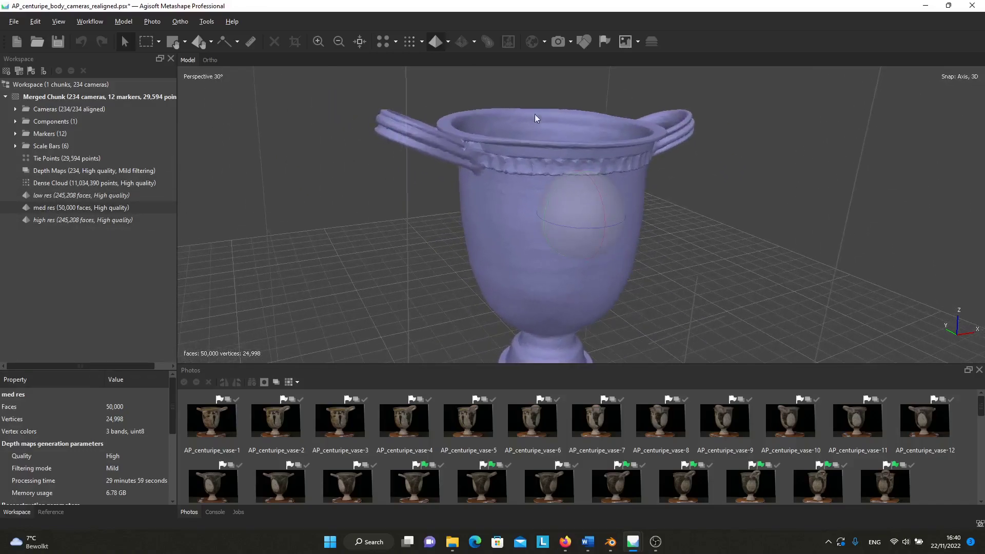
Browse shading modes without changing them, then make low res the active model.
click(449, 41)
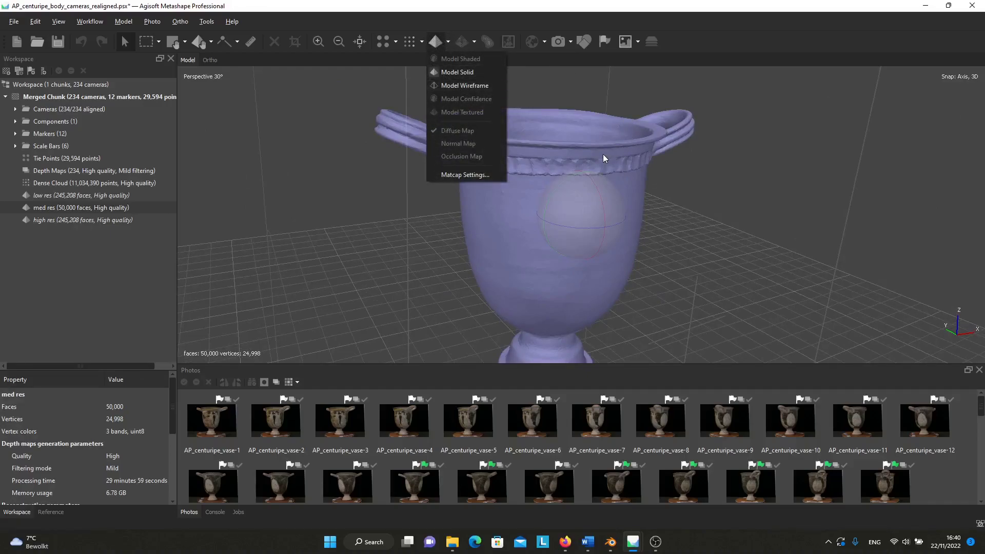
click(598, 191)
drag(598, 192, 609, 194)
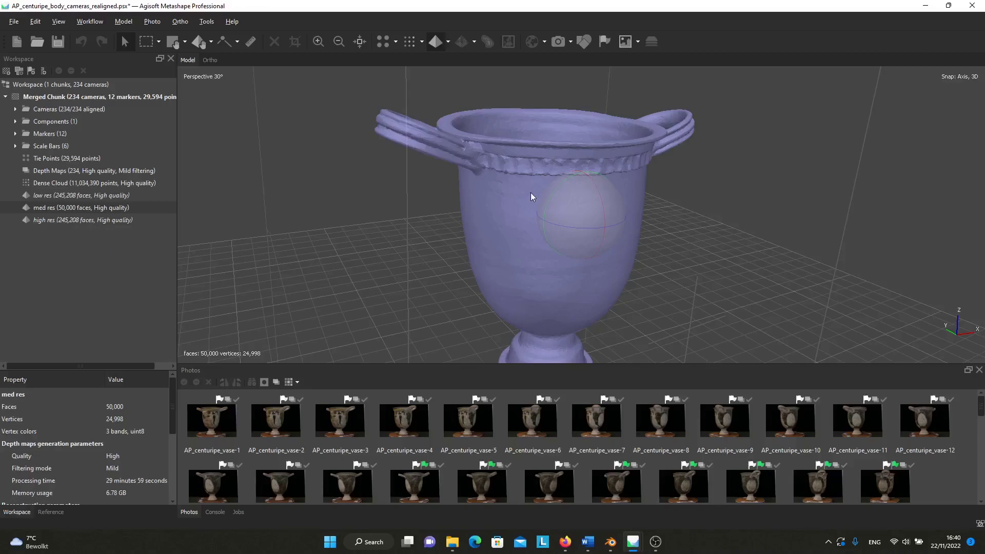
drag(648, 244, 601, 242)
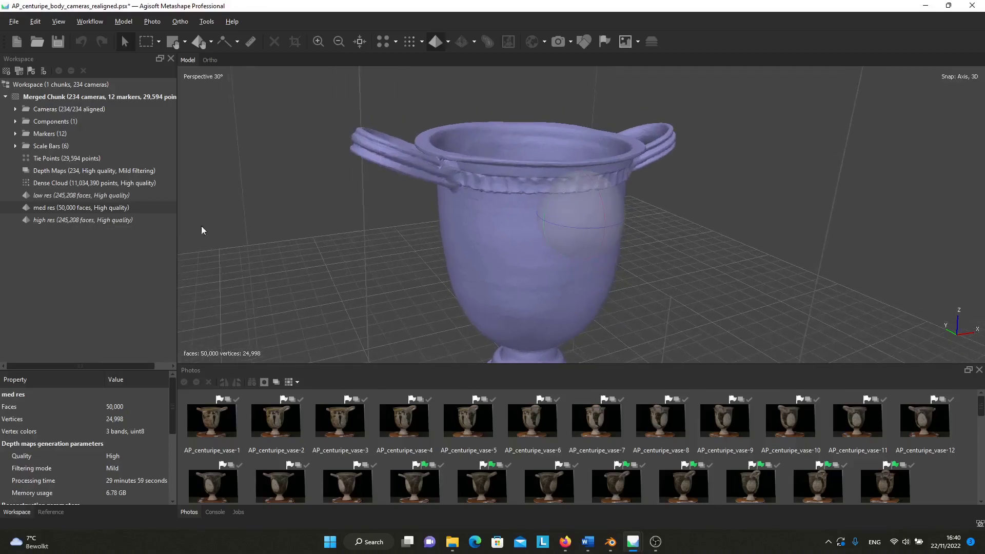
double_click(46, 197)
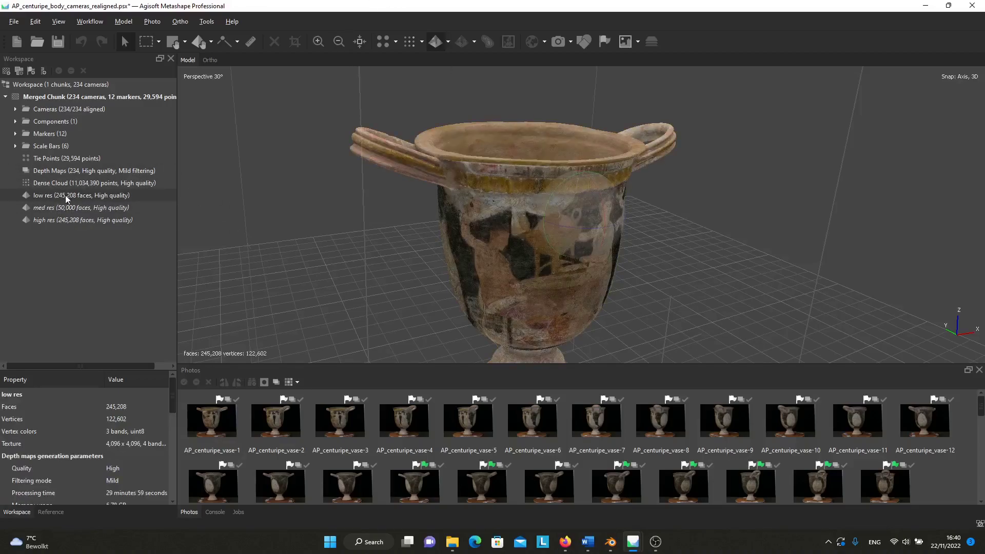
Decimate the low res mesh to a target of 5,000 faces and confirm.
click(206, 22)
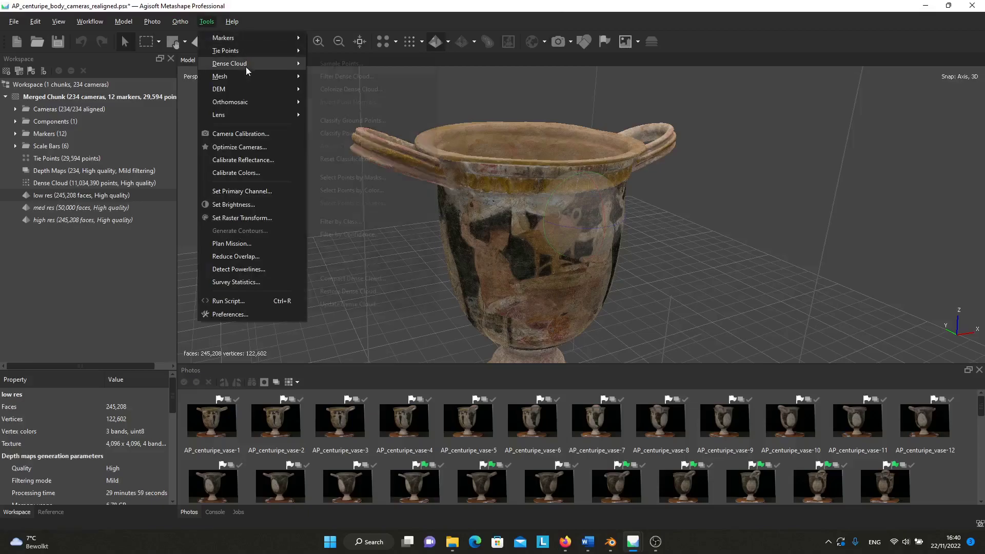
mouse_move(220, 76)
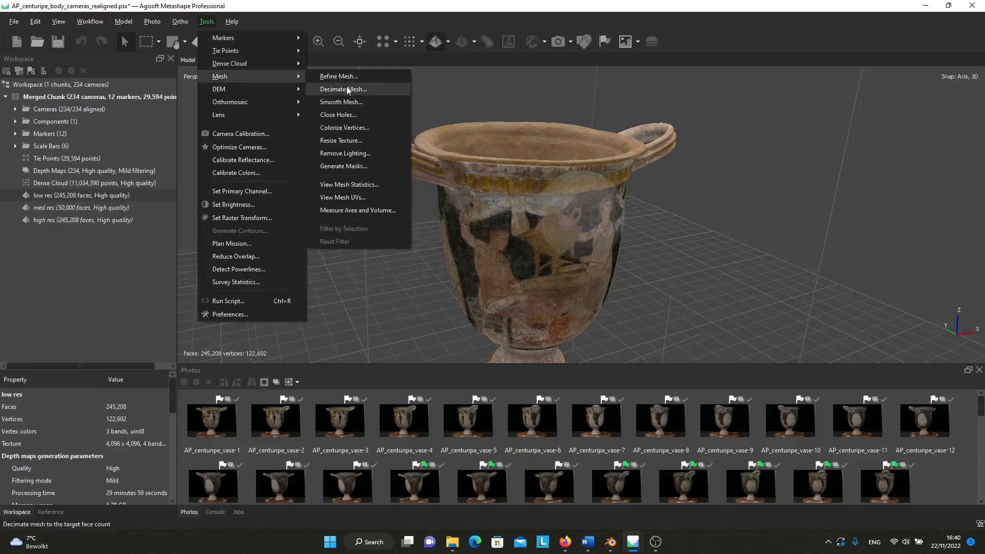
click(347, 89)
triple_click(523, 258)
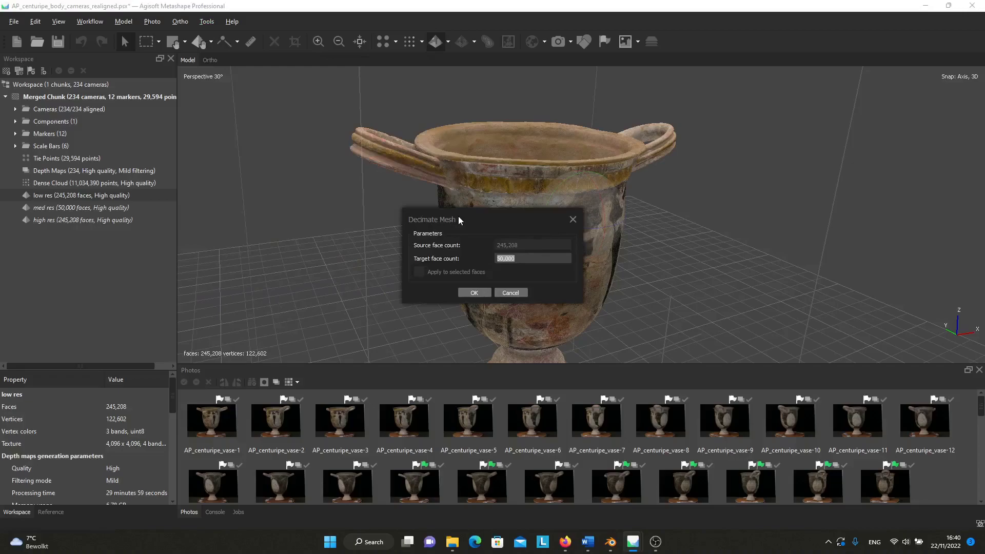
text(1)
text(5)
text(000)
click(481, 295)
click(472, 274)
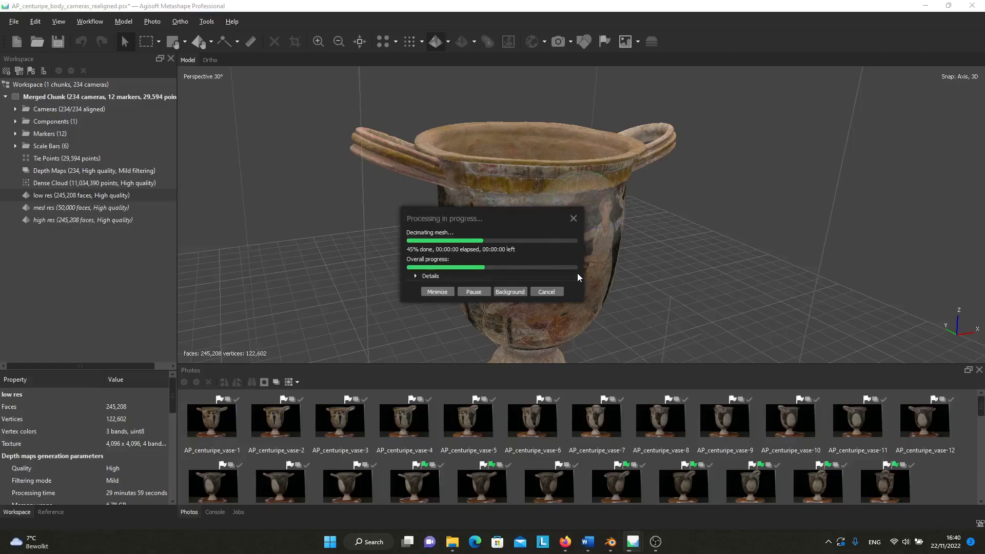
scroll(546, 206, up, 2)
scroll(569, 218, down, 3)
Orbit the 5,000-face vase to inspect its simplified surface.
mouse_move(569, 218)
mouse_down()
mouse_move(585, 200)
mouse_move(625, 226)
mouse_move(588, 226)
mouse_move(608, 182)
mouse_move(581, 144)
mouse_up()
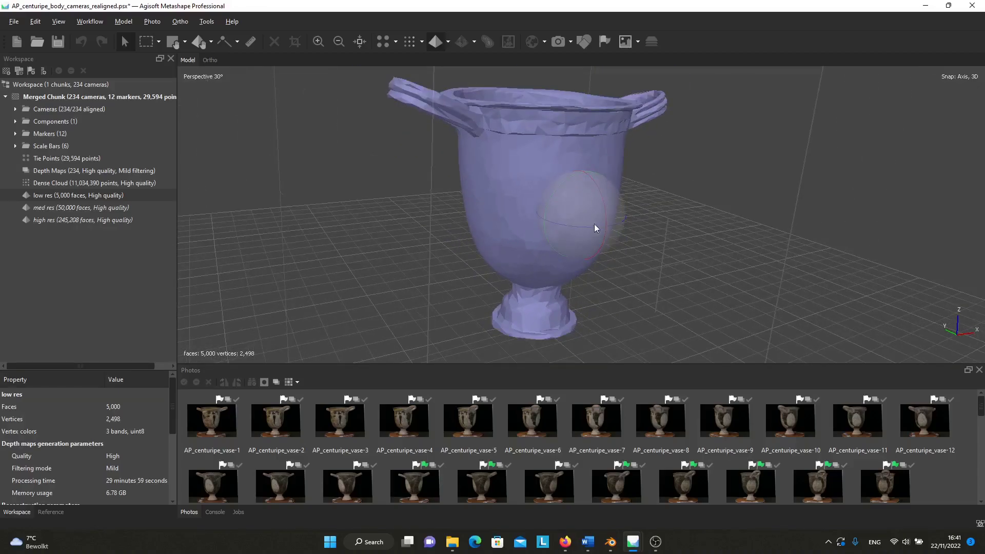
drag(563, 195, 554, 178)
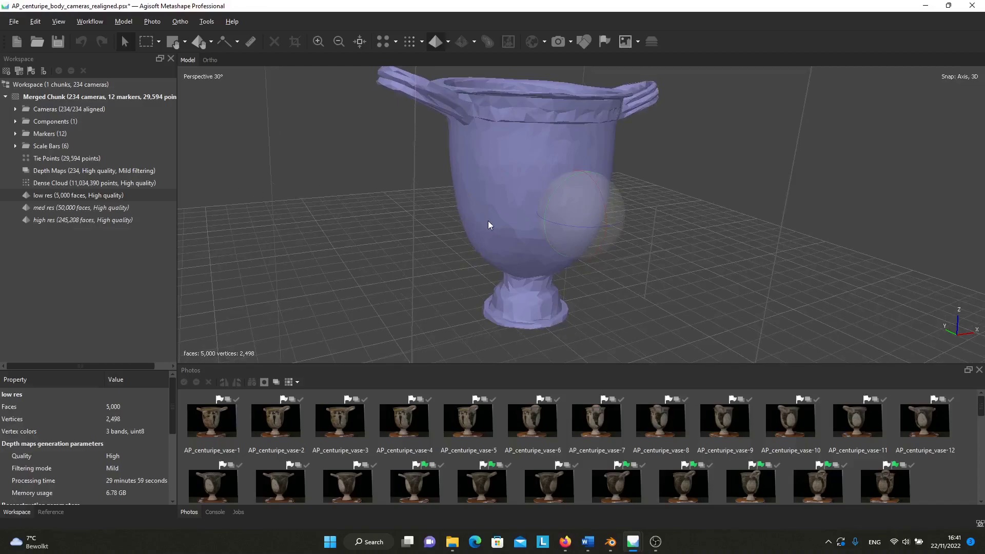
drag(642, 153, 657, 155)
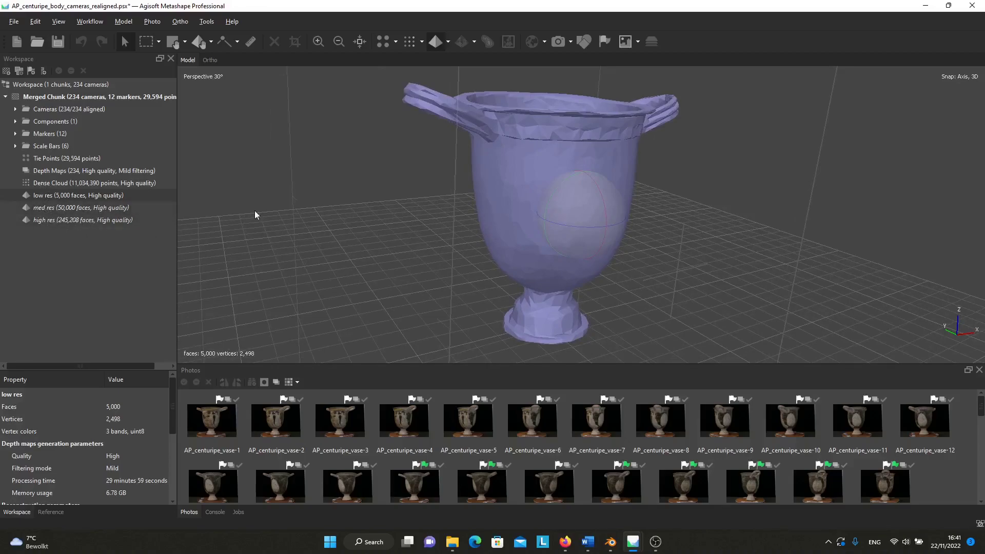
mouse_move(573, 189)
mouse_down()
mouse_move(593, 156)
mouse_move(558, 155)
mouse_up()
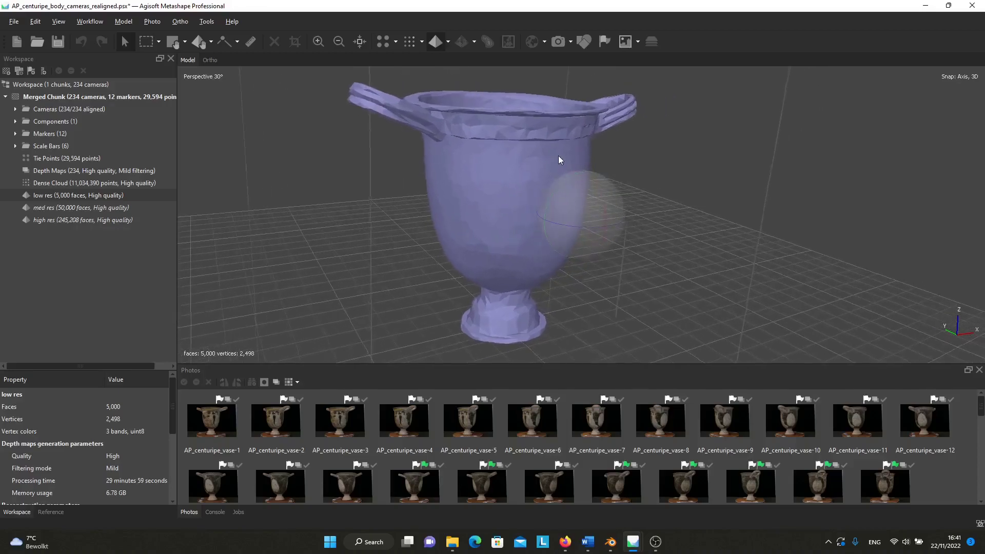
Build a texture for the 5,000-face low res model using the default advanced settings.
click(89, 23)
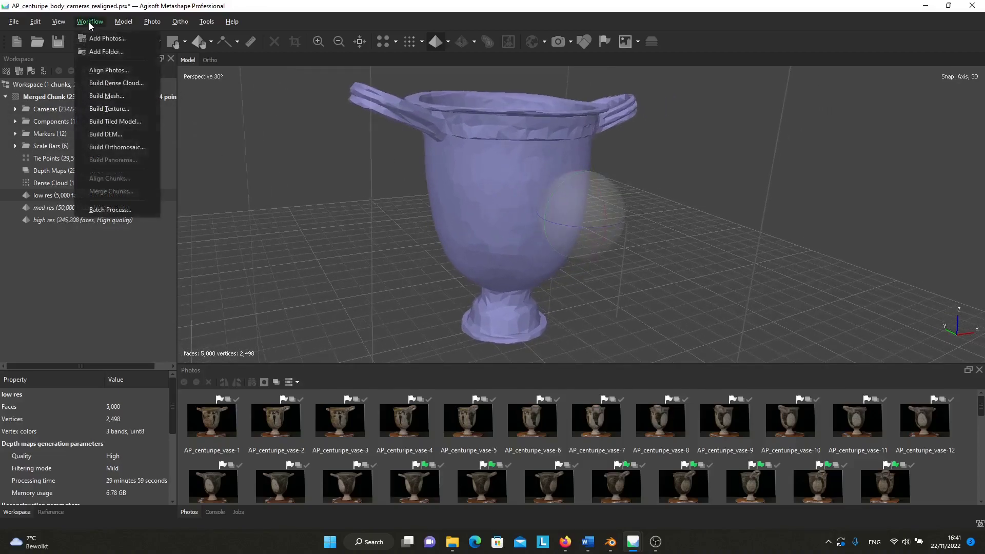
click(126, 108)
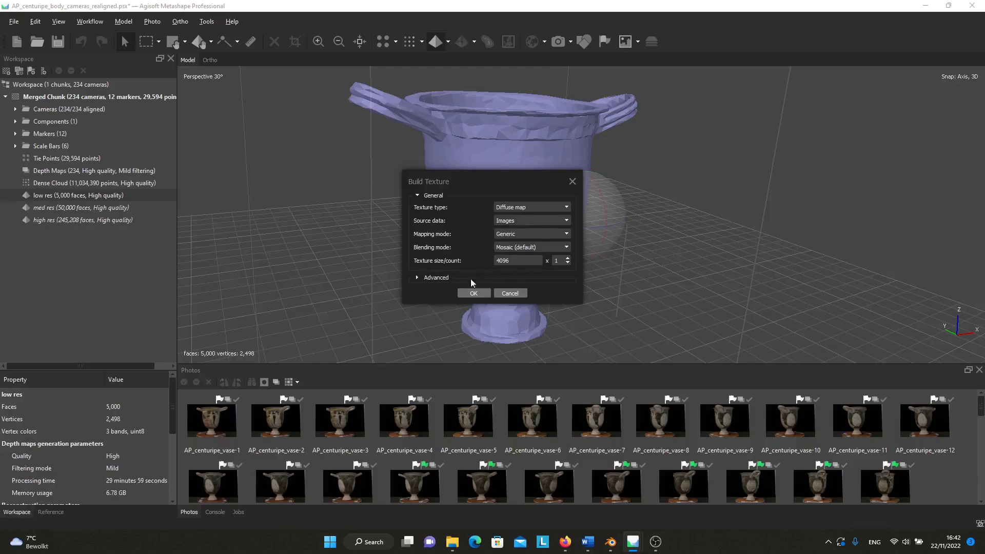
click(417, 277)
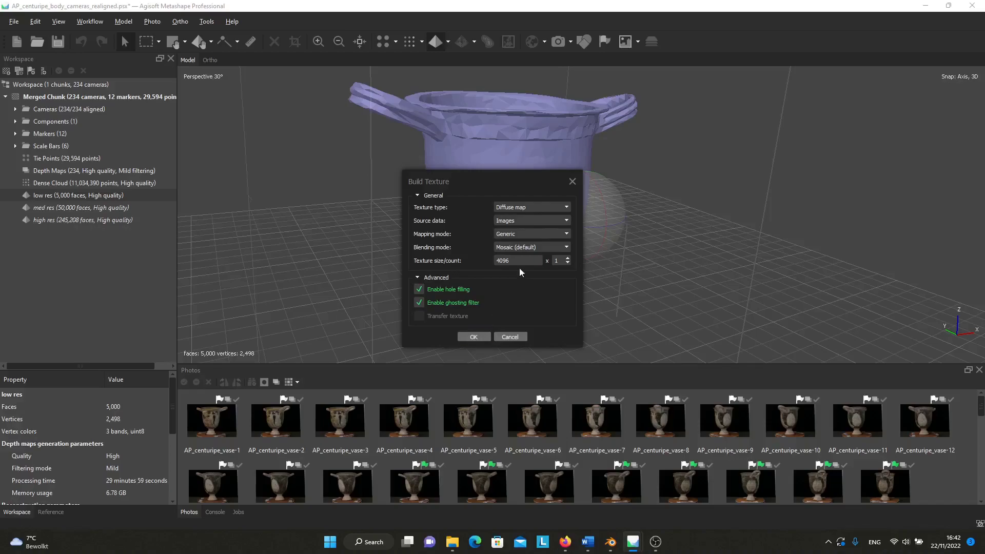
click(474, 337)
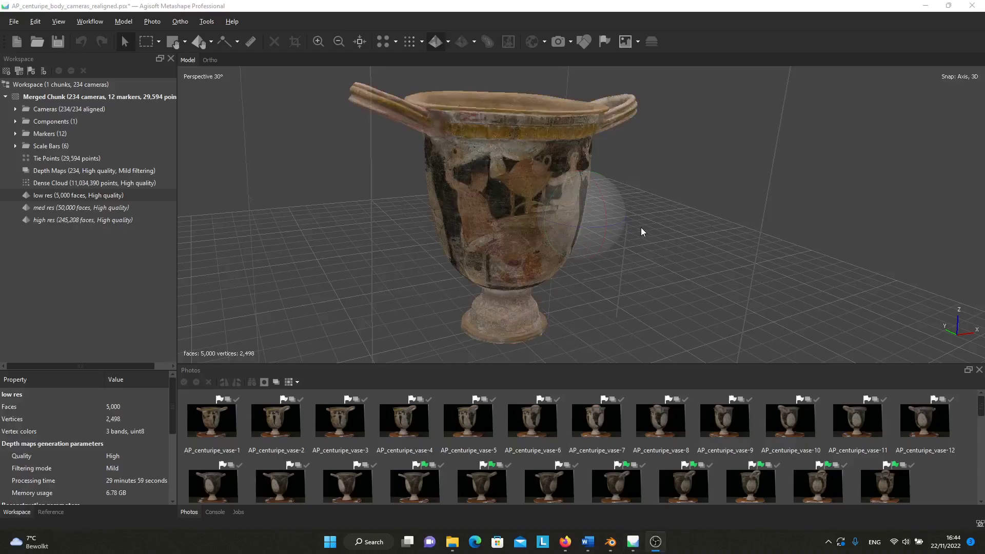
drag(619, 217, 593, 197)
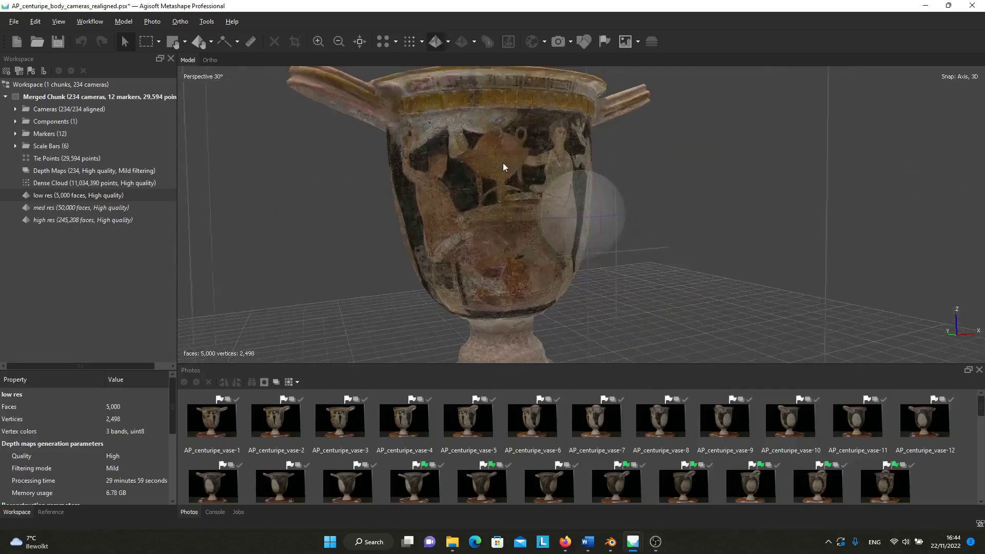
scroll(503, 163, up, 5)
drag(533, 174, 458, 131)
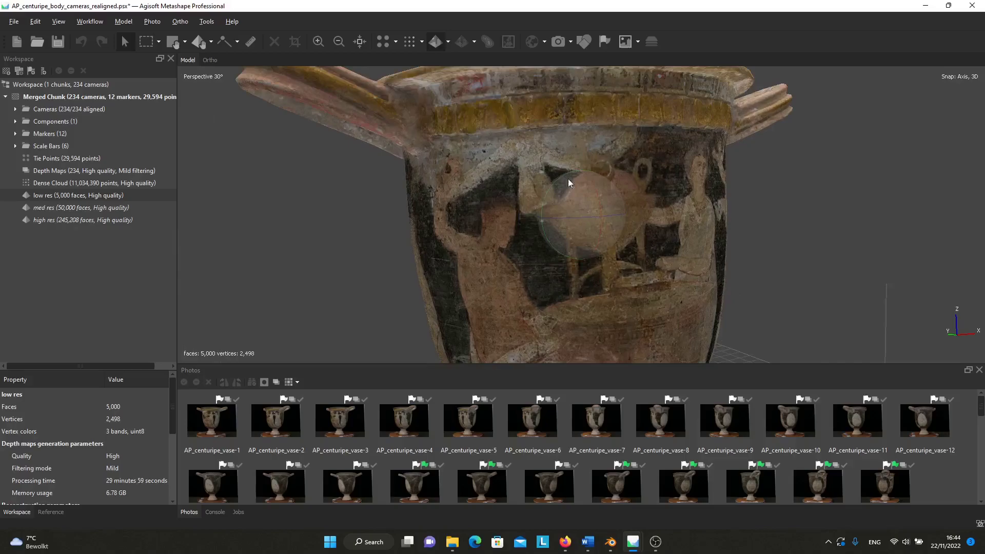
mouse_move(567, 209)
mouse_down()
mouse_move(596, 199)
mouse_move(570, 206)
mouse_move(602, 245)
mouse_move(605, 229)
mouse_move(563, 208)
mouse_move(581, 212)
mouse_move(597, 186)
mouse_move(584, 224)
mouse_move(593, 238)
mouse_up()
scroll(578, 208, down, 3)
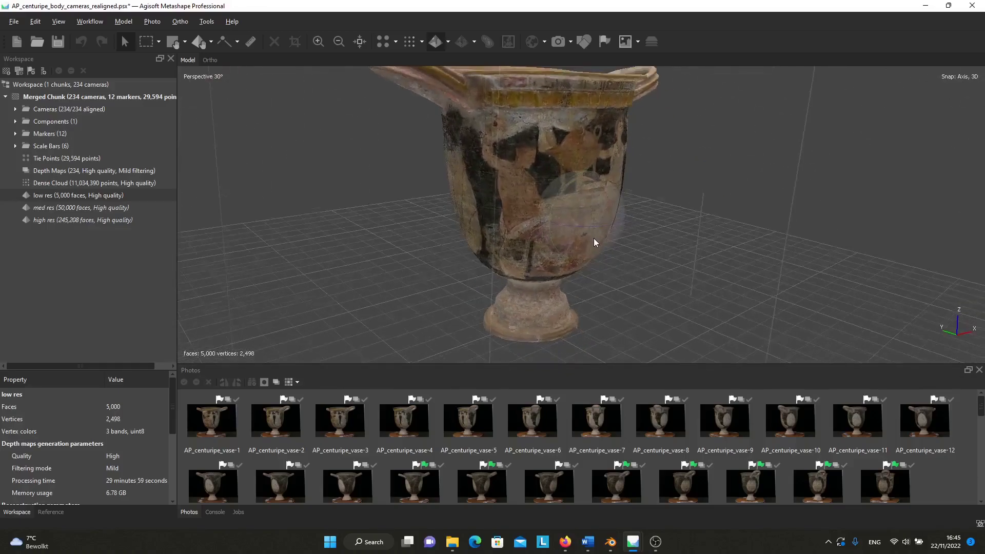
Activate the 50,000-face med res model and build a 4,096 × 4,096 texture for it.
double_click(63, 208)
drag(512, 188, 509, 239)
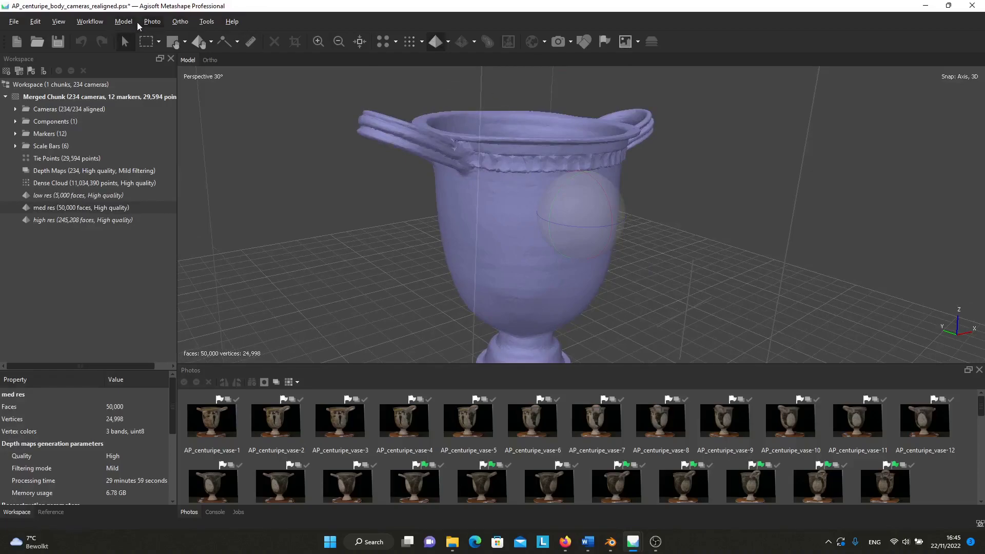
click(92, 21)
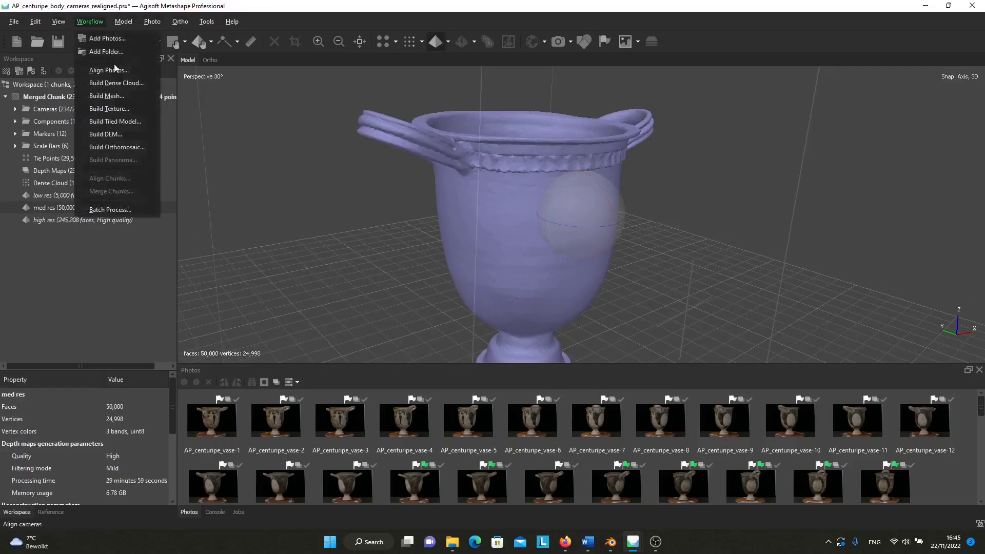
click(132, 105)
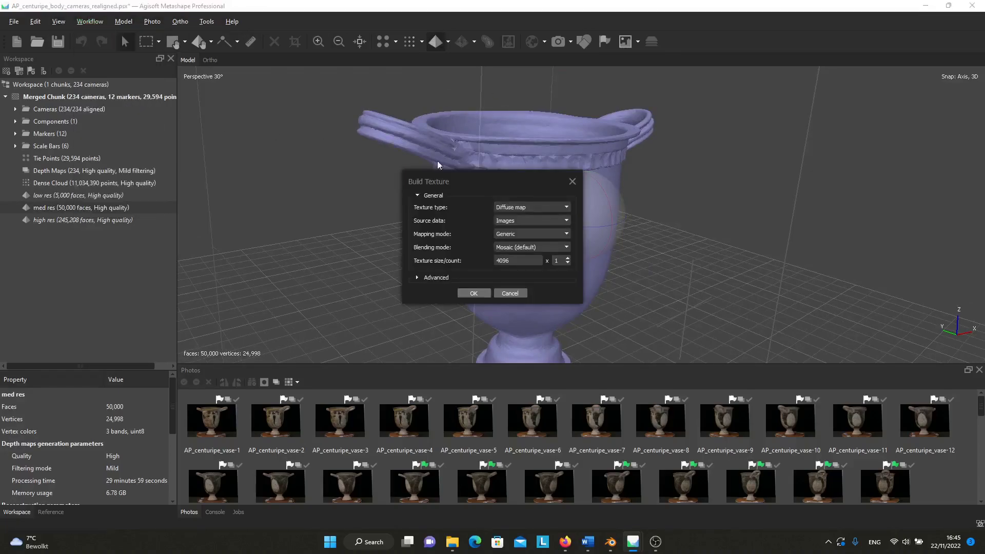
click(424, 277)
click(475, 337)
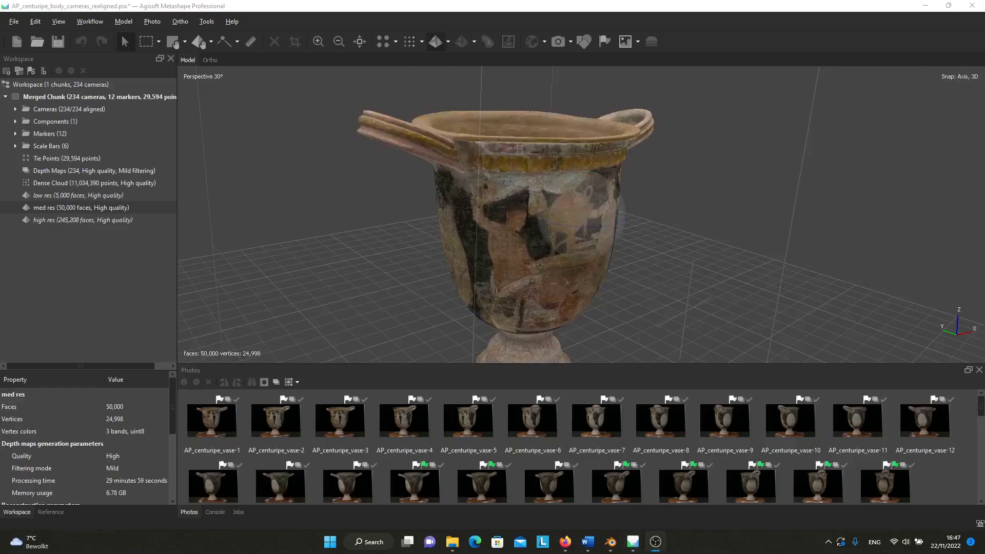
scroll(508, 224, down, 2)
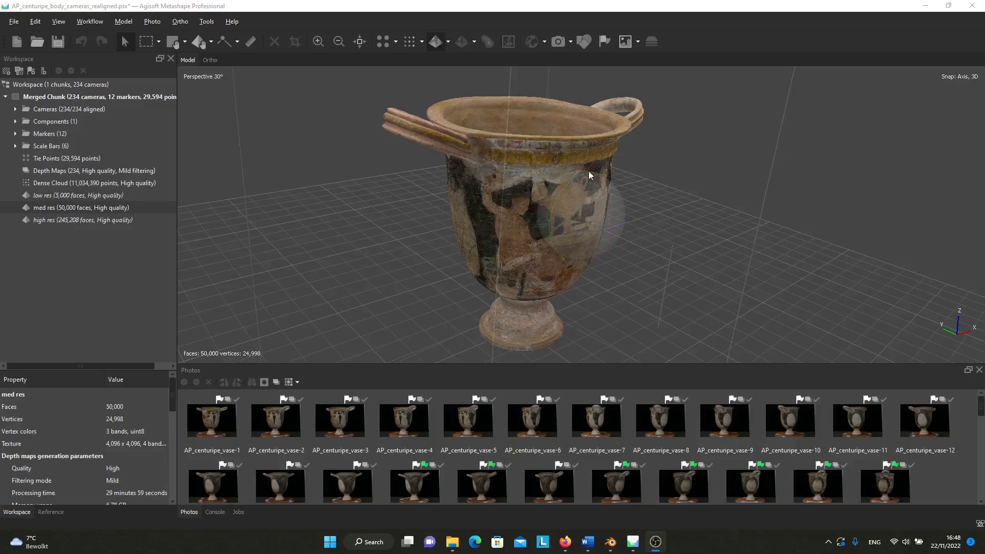
drag(584, 216, 457, 187)
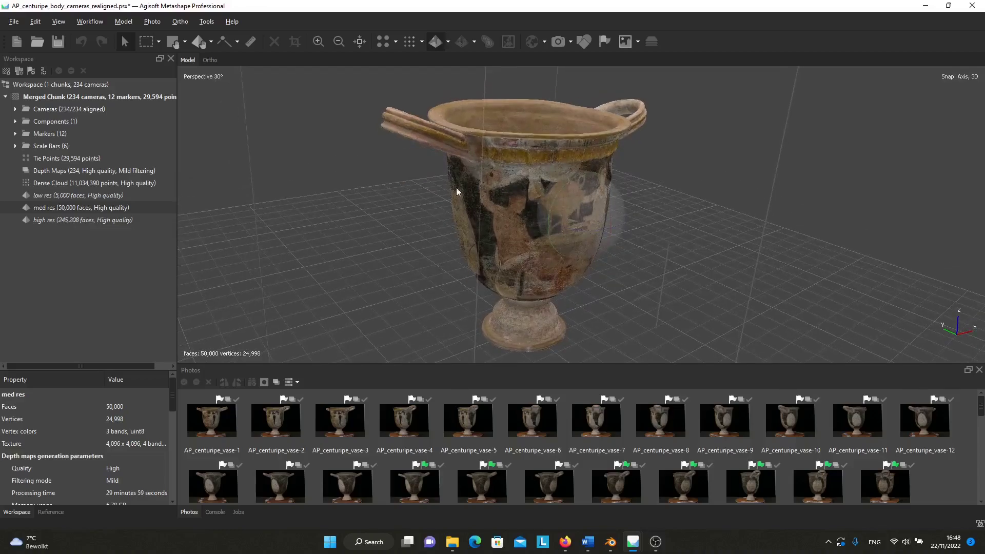
Show the Build Mesh settings from the dense cloud at 320,000 faces, briefly expanding Advanced.
click(91, 21)
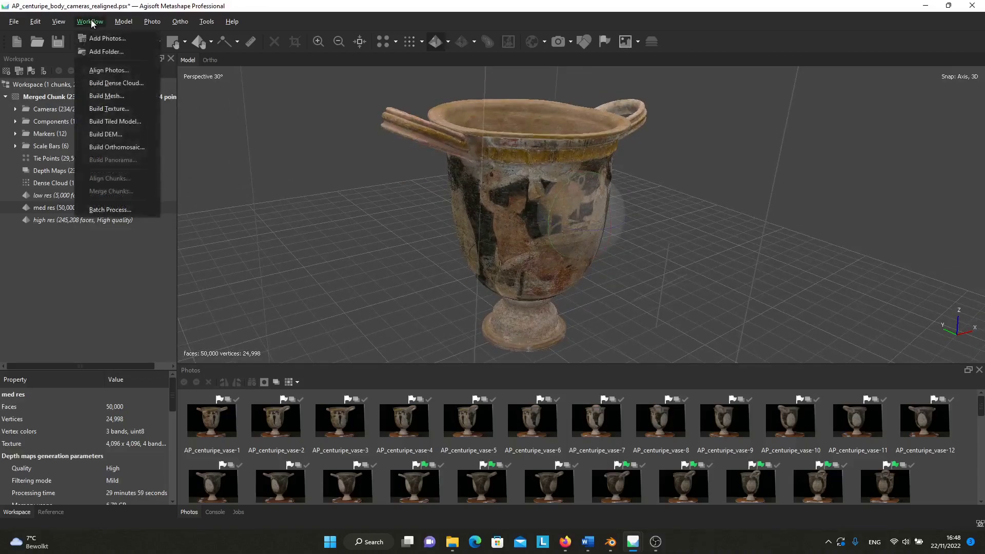
click(120, 96)
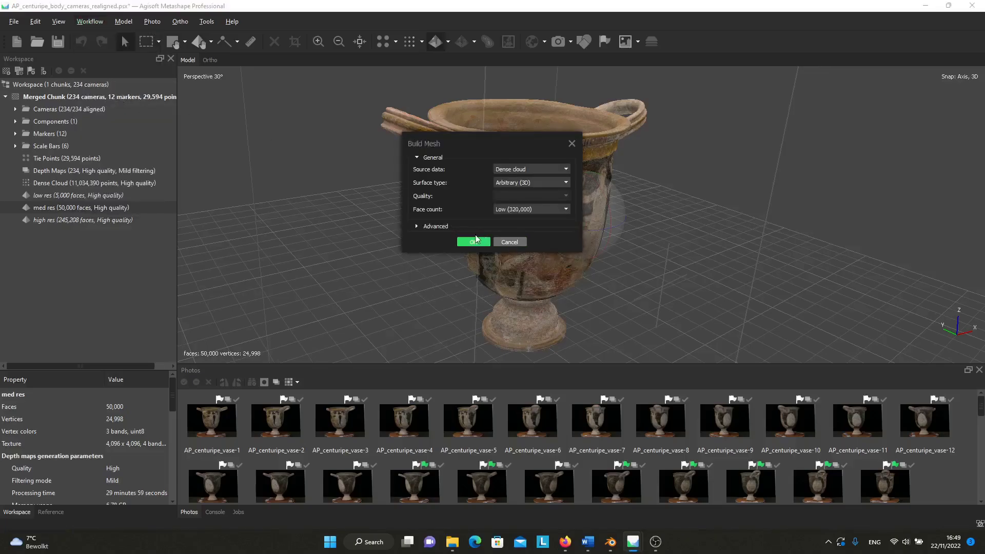
click(428, 227)
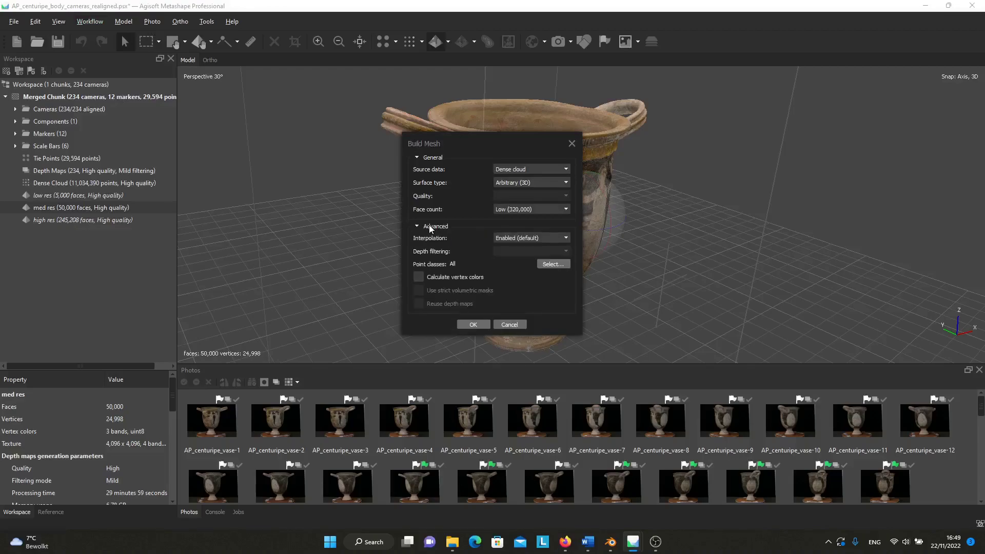
click(430, 225)
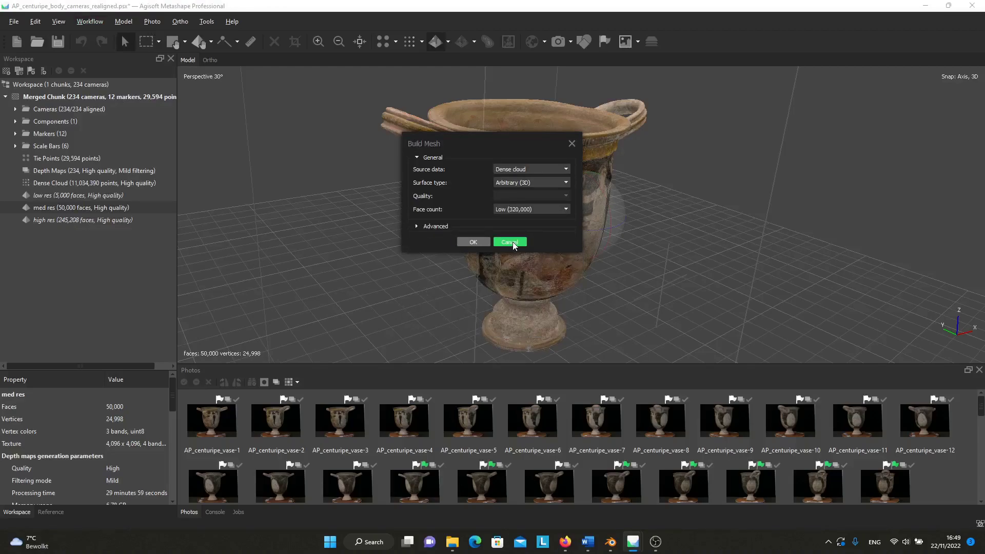